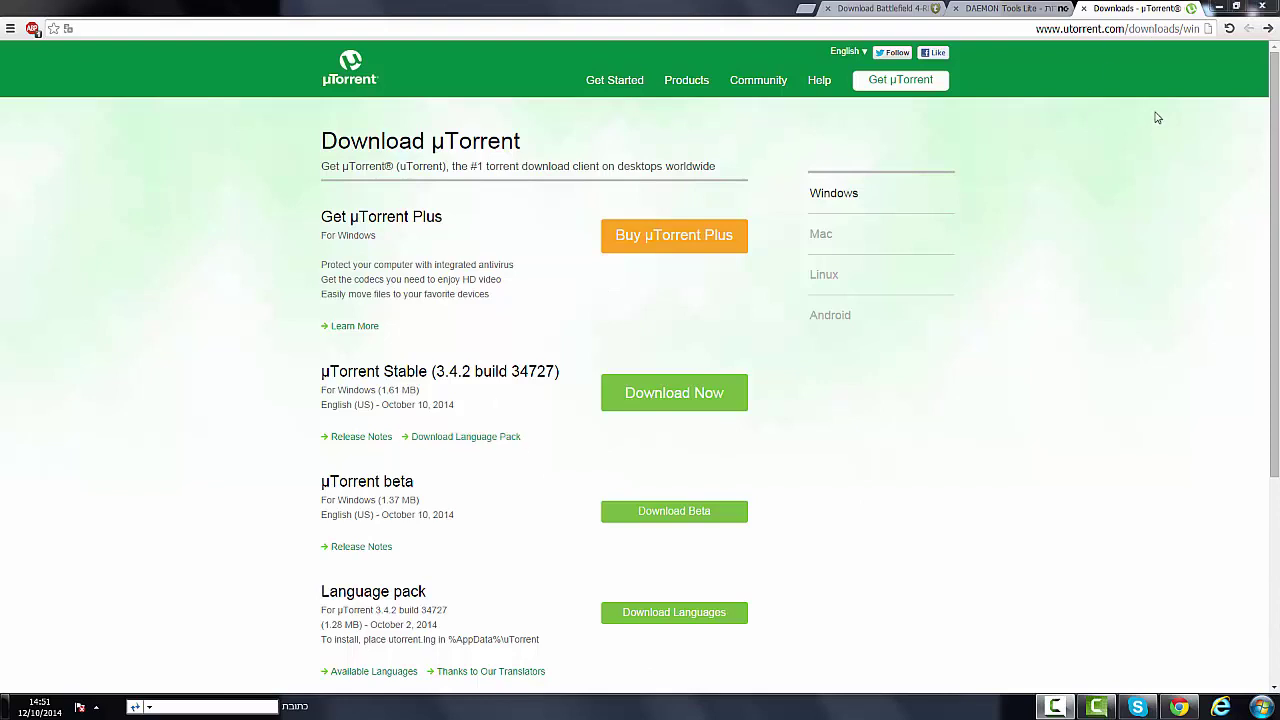
Step: Show the web addresses of the µTorrent download page and the DAEMON Tools Lite download page
click(1098, 30)
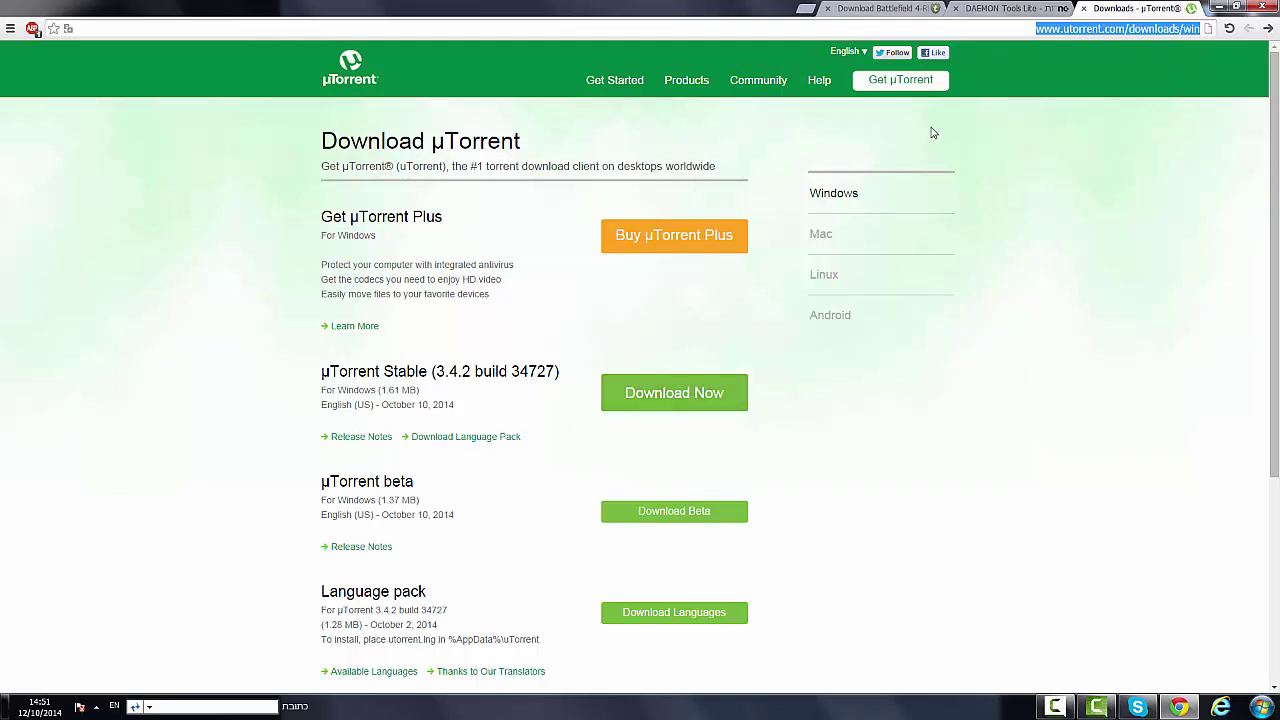
click(992, 7)
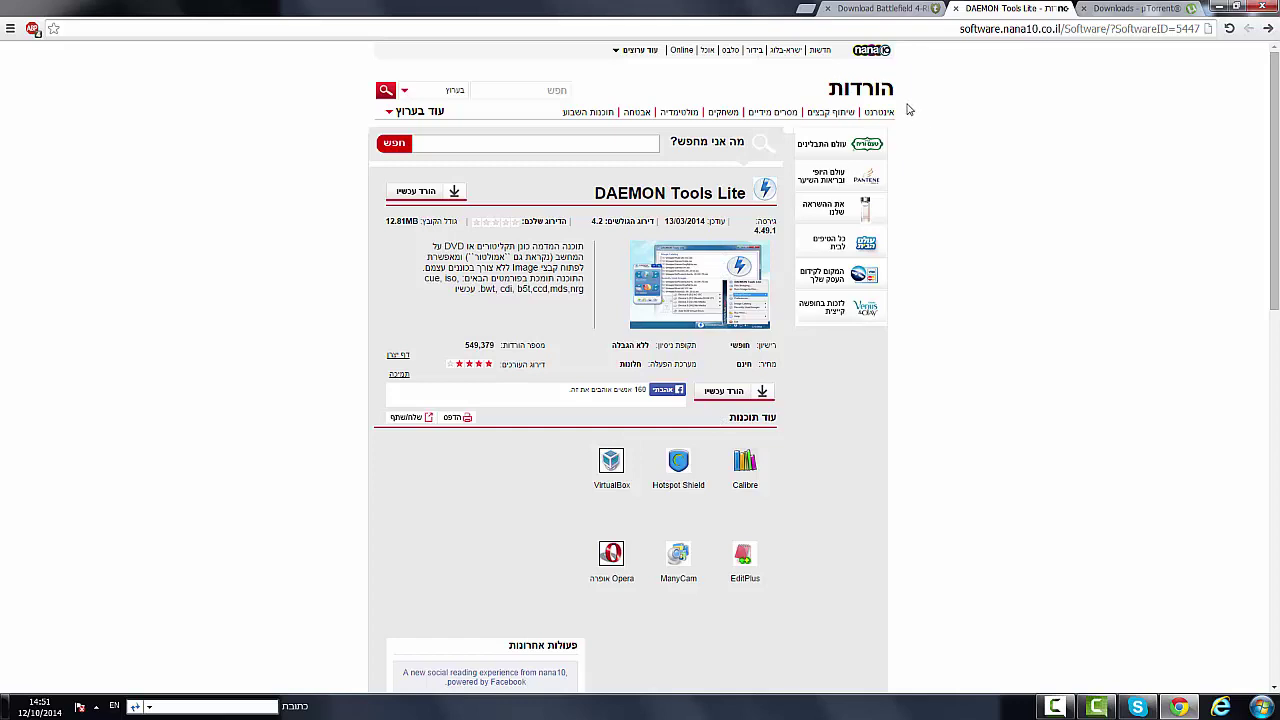
click(985, 32)
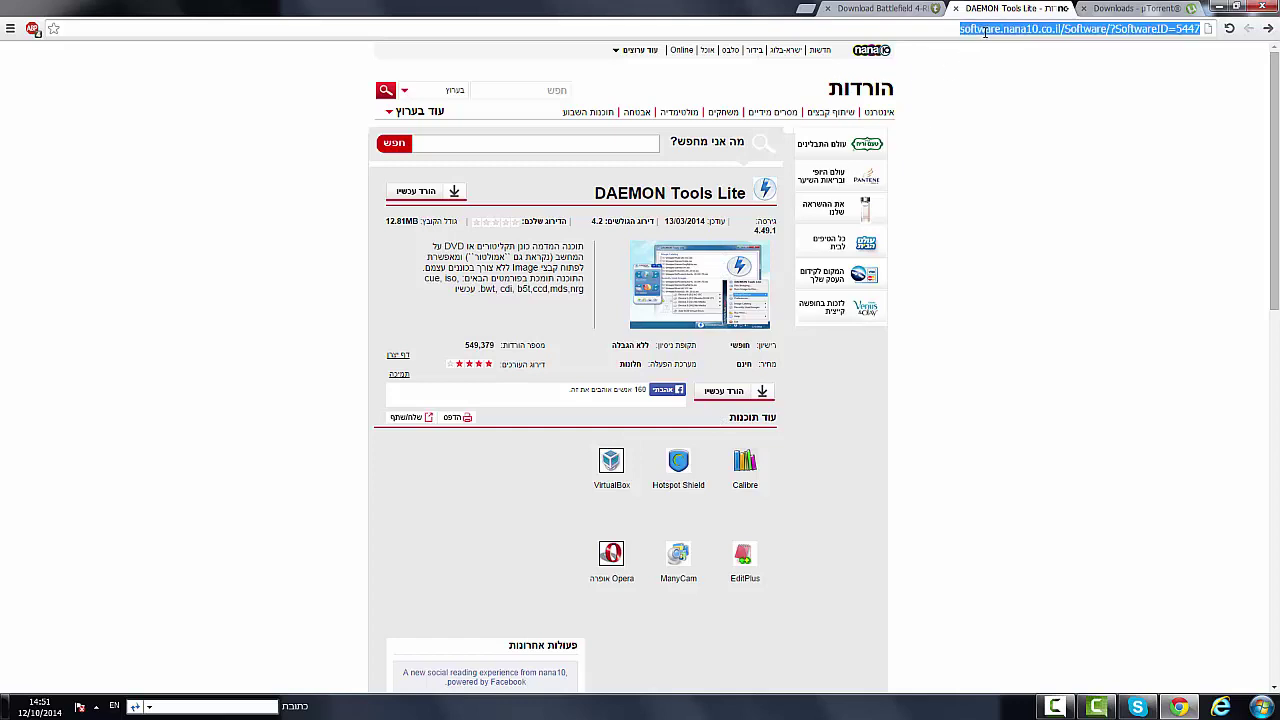
click(1050, 127)
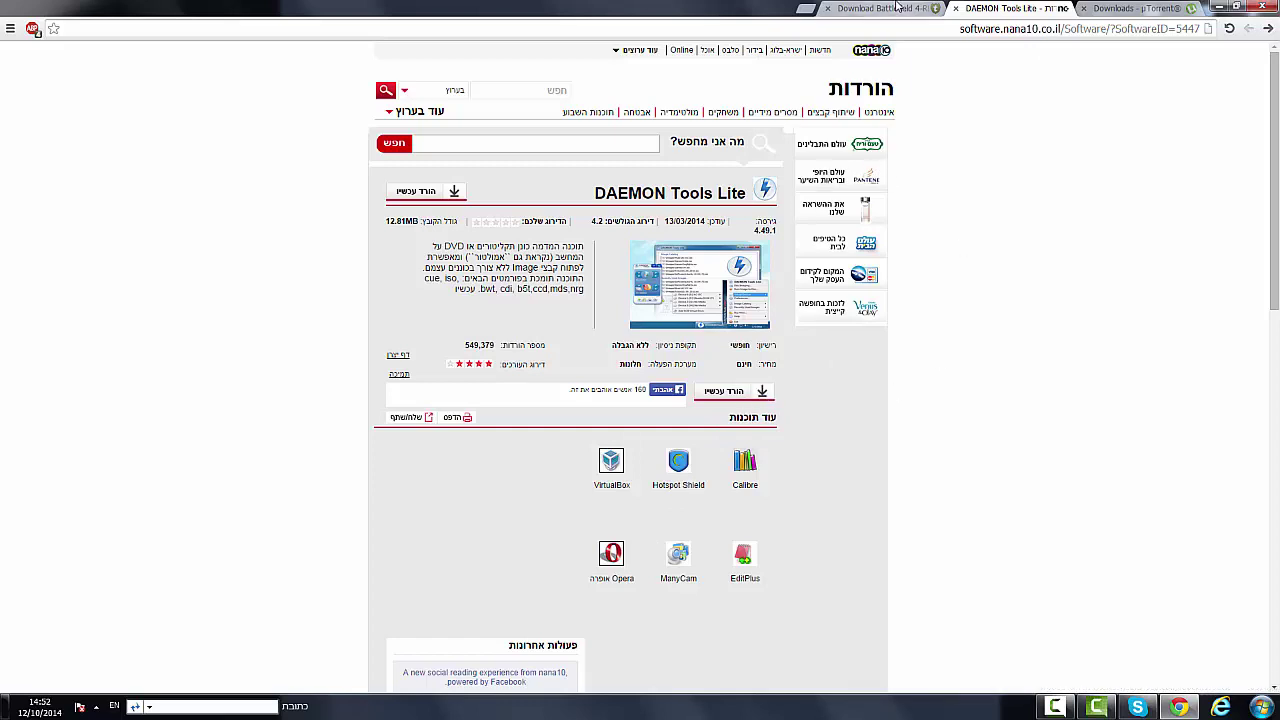
Step: Examine the Battlefield 4-RELOADED torrent page, including its description, screenshots, installation notes and related torrents
click(898, 7)
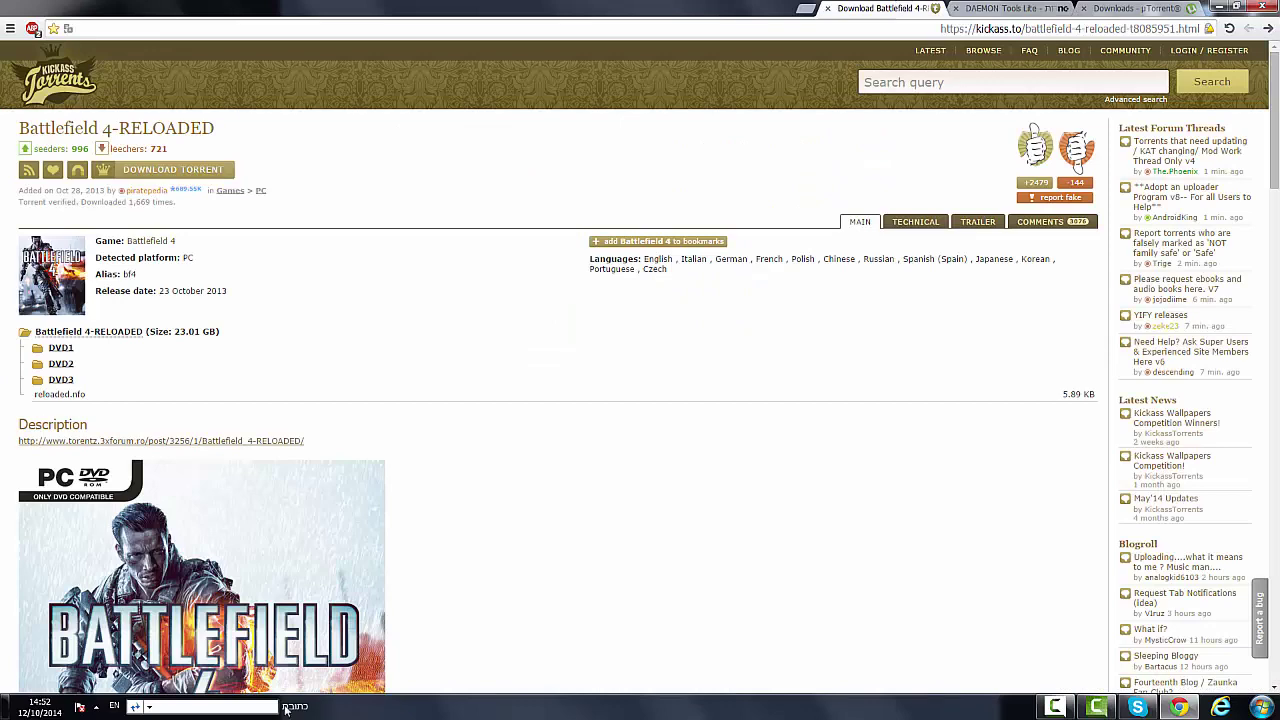
scroll(265, 415, down, 2)
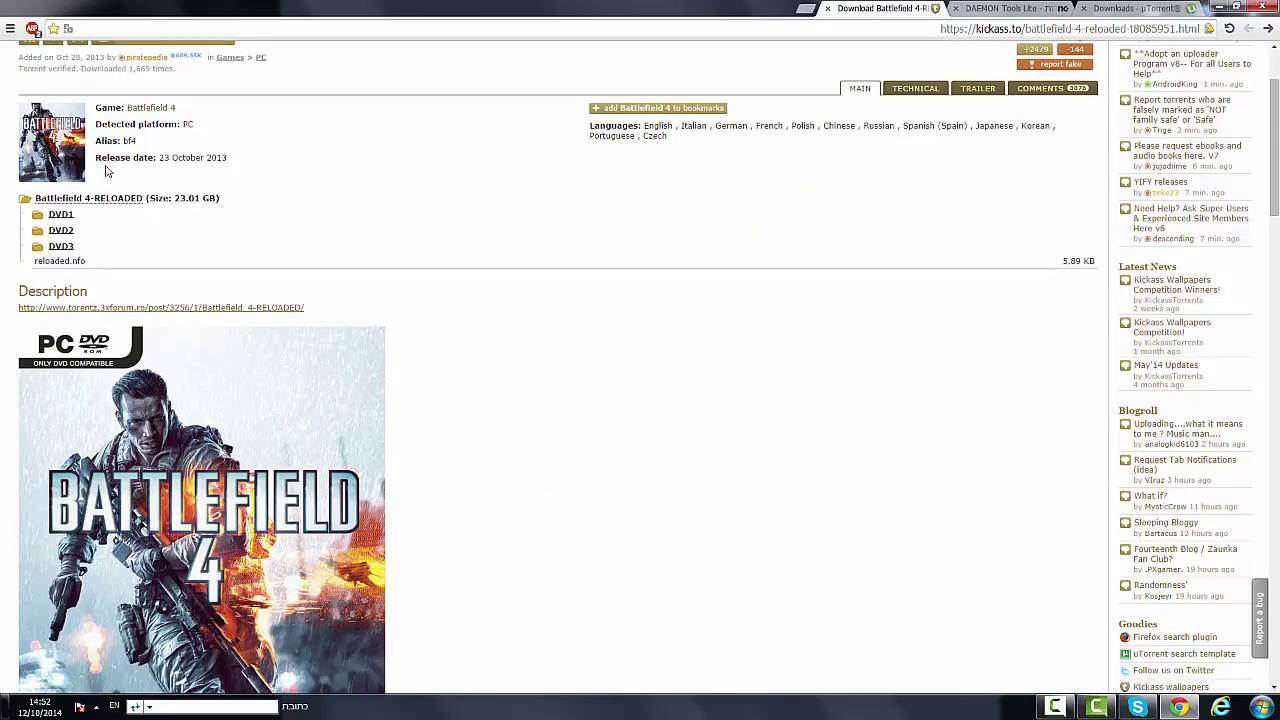
scroll(175, 462, down, 5)
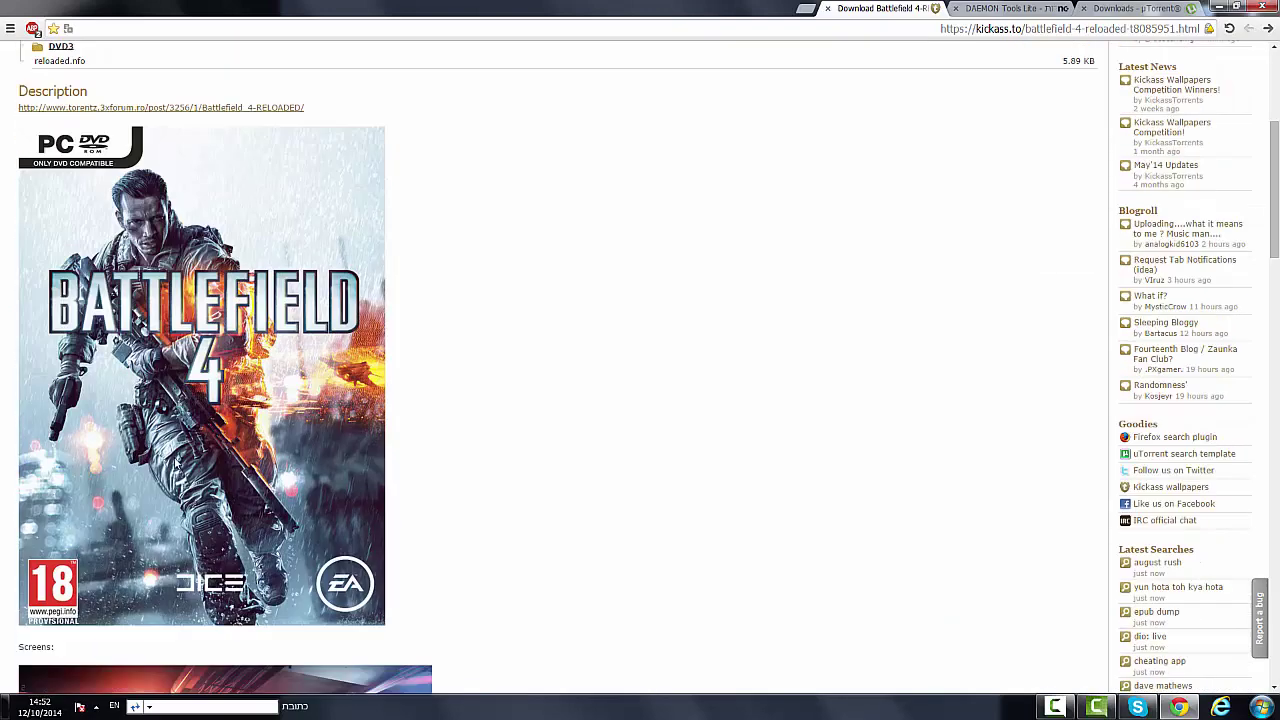
scroll(175, 462, down, 2)
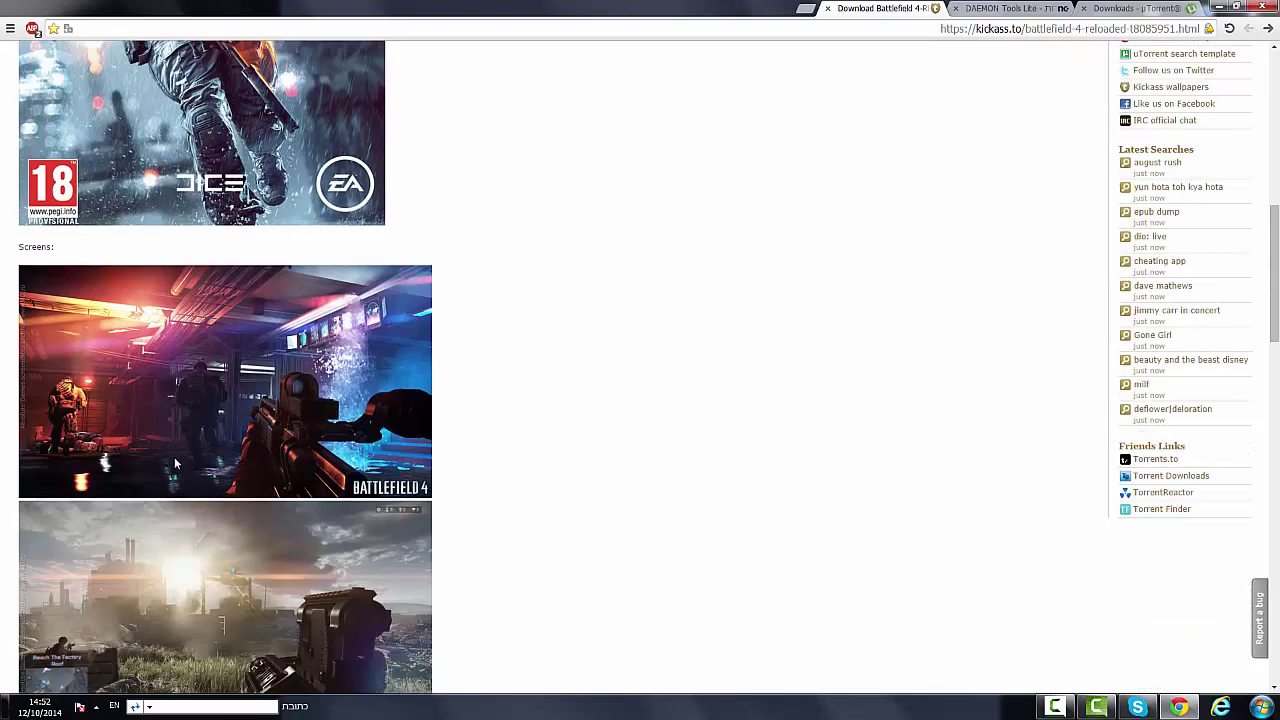
scroll(174, 462, down, 4)
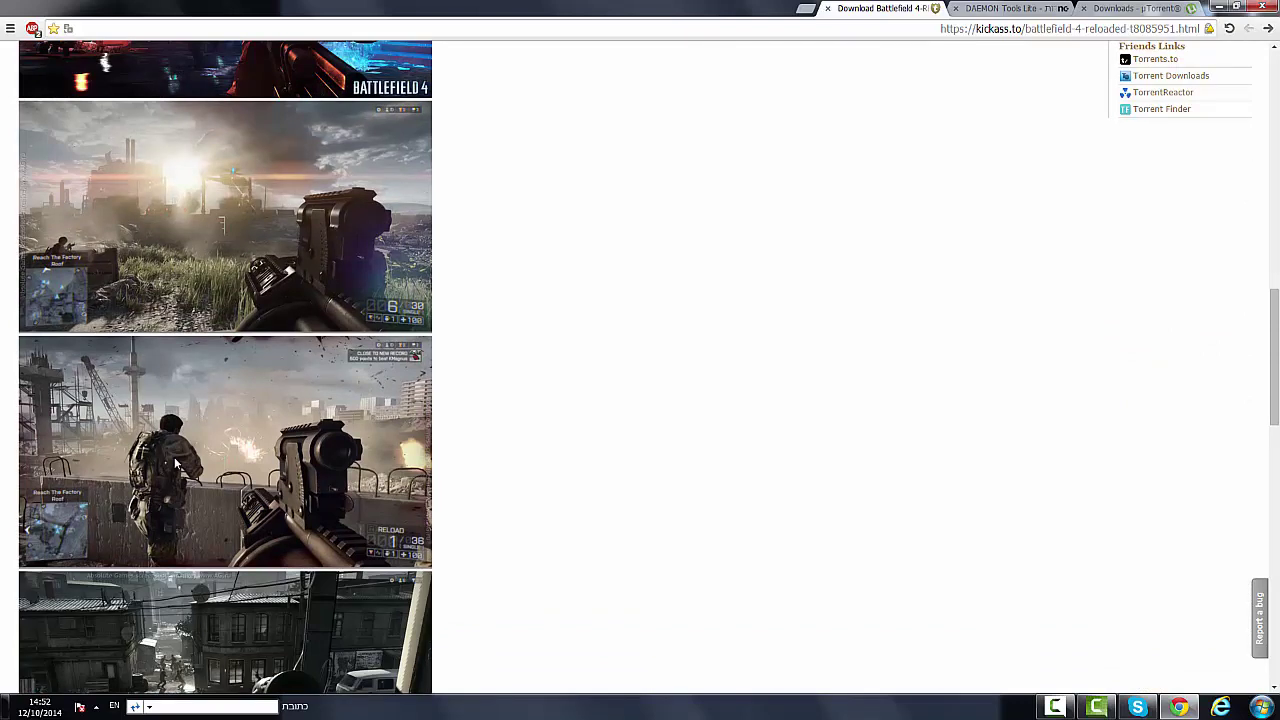
scroll(175, 462, down, 15)
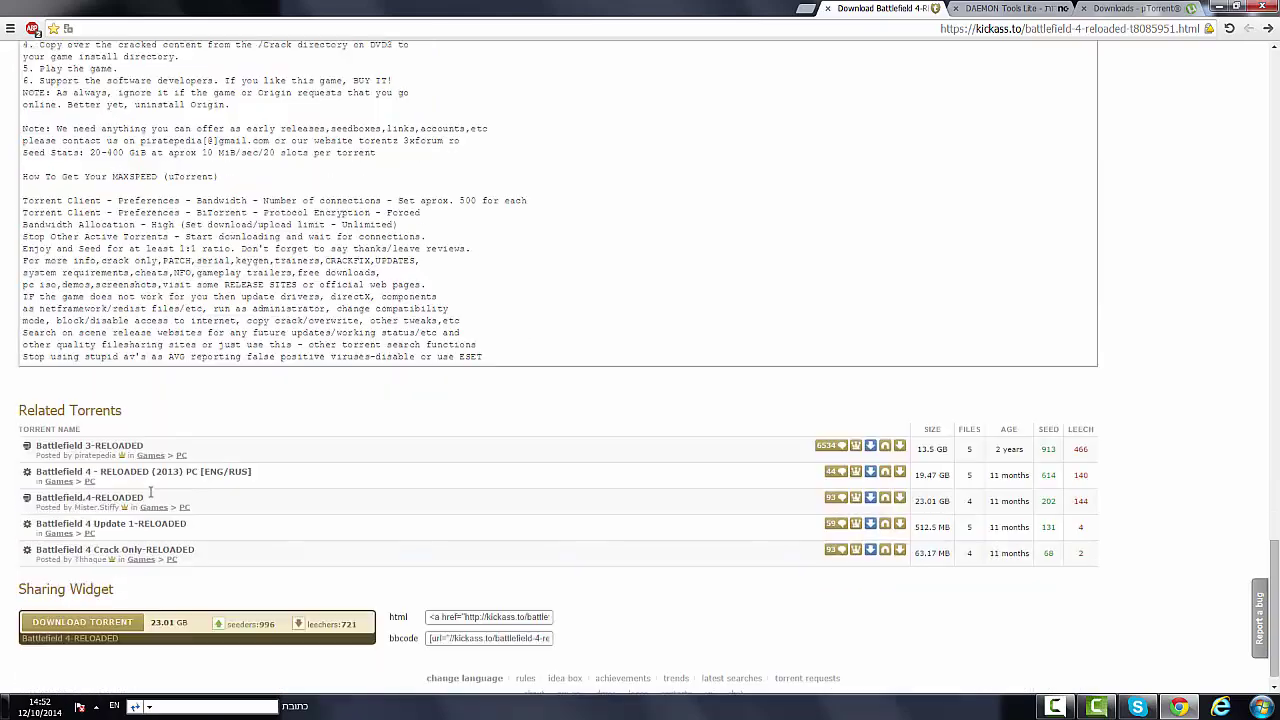
scroll(388, 410, up, 2)
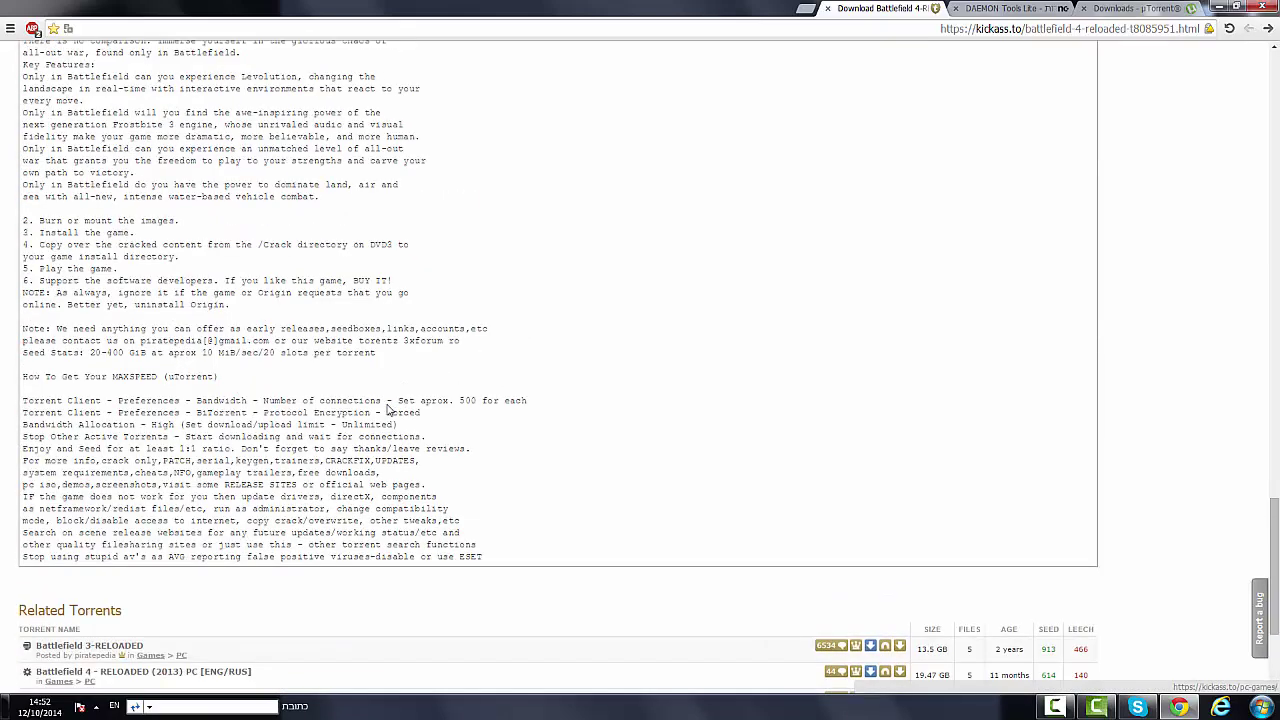
scroll(388, 410, up, 18)
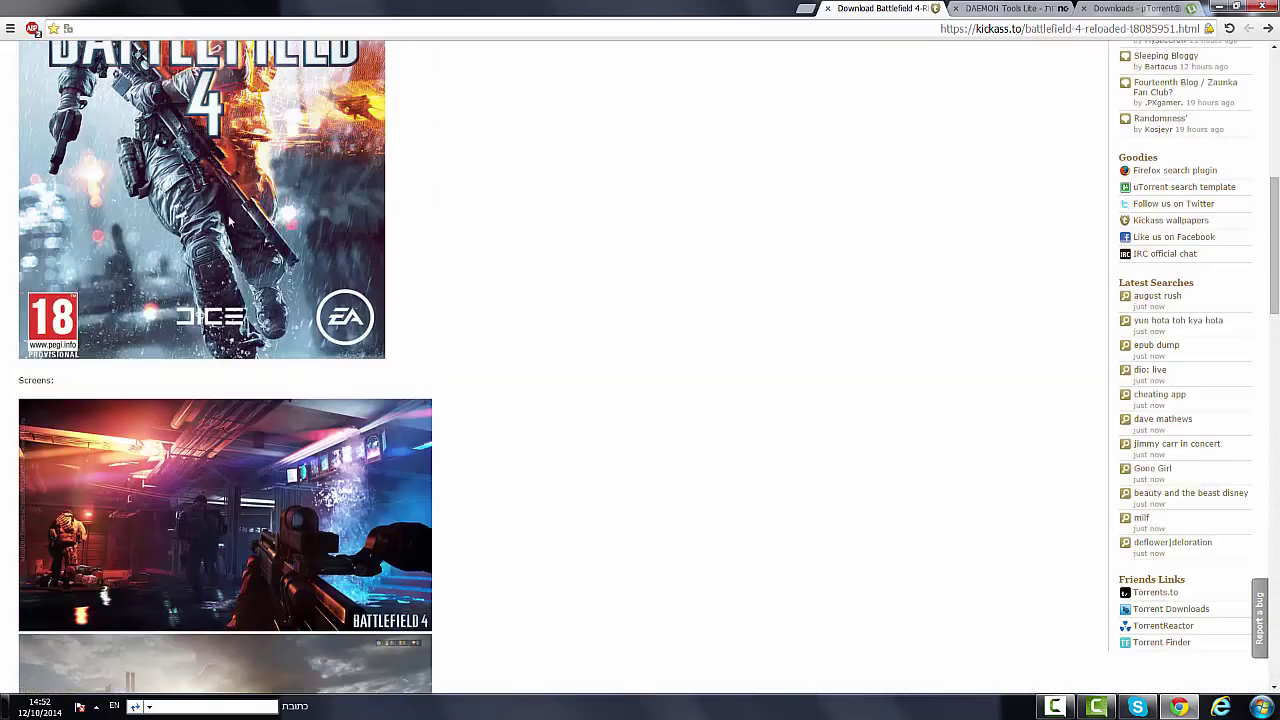
scroll(228, 215, up, 5)
scroll(111, 220, down, 1)
scroll(111, 220, up, 2)
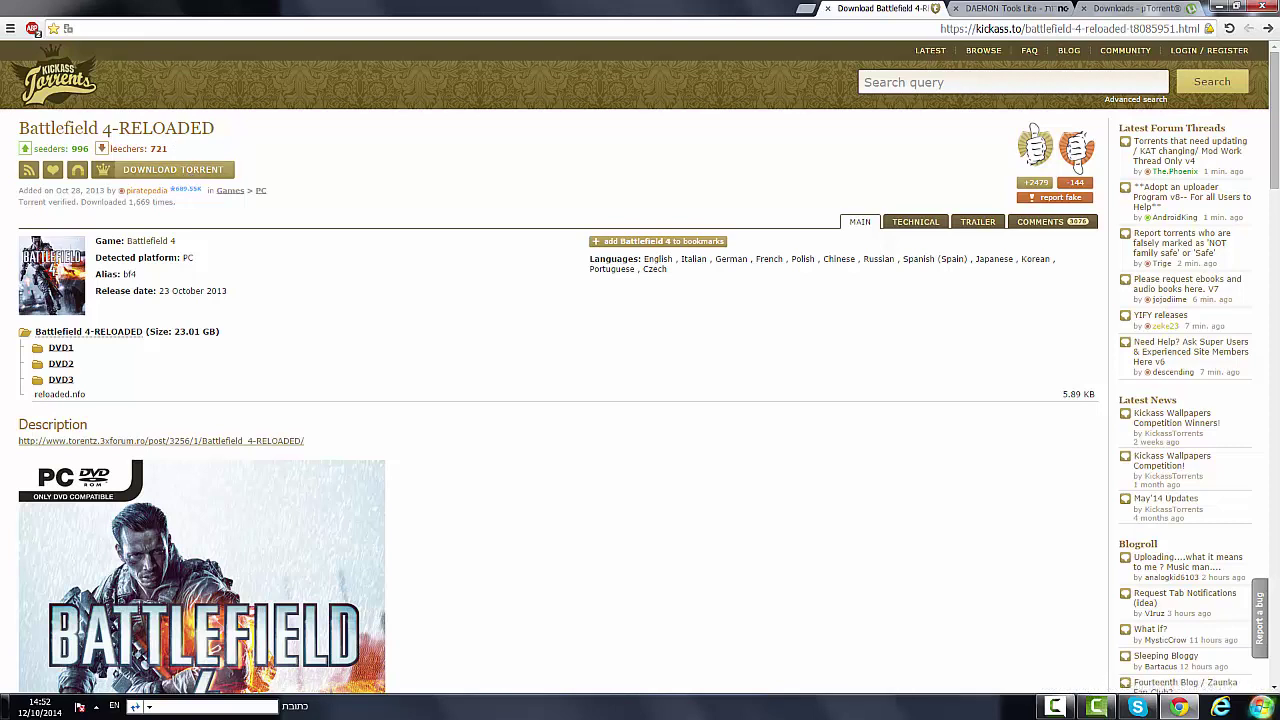
click(1262, 707)
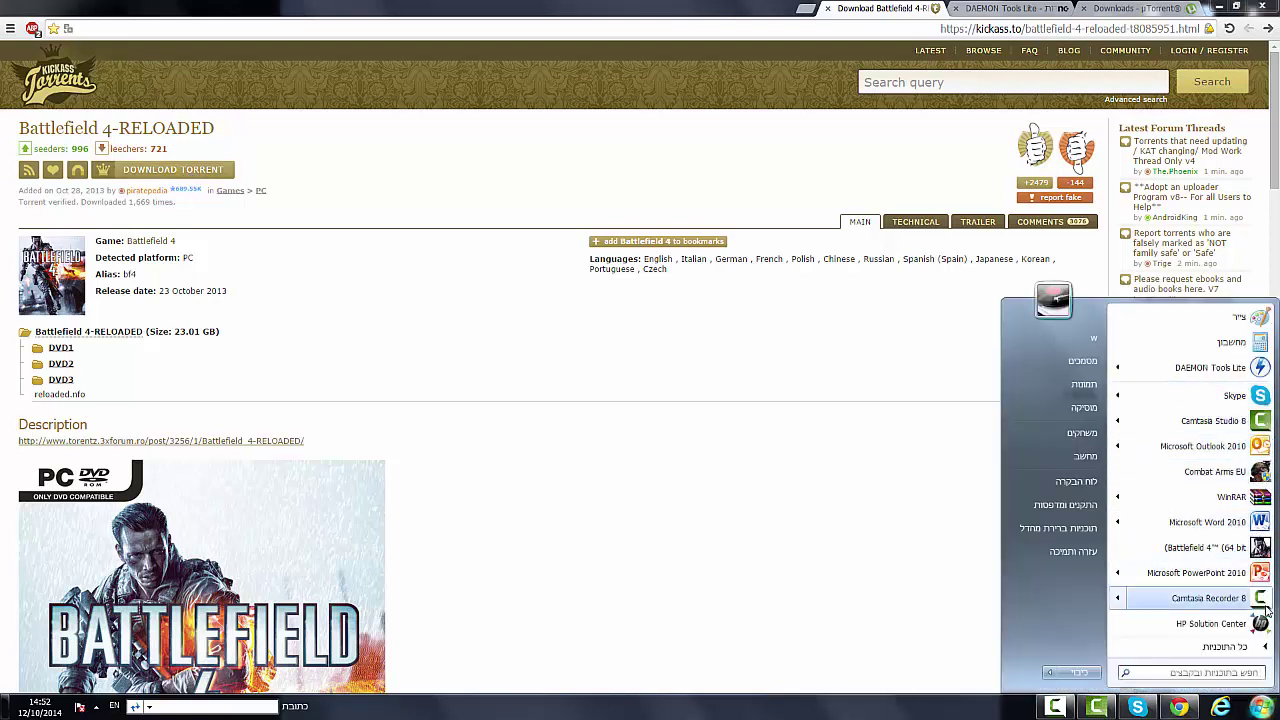
text(ut)
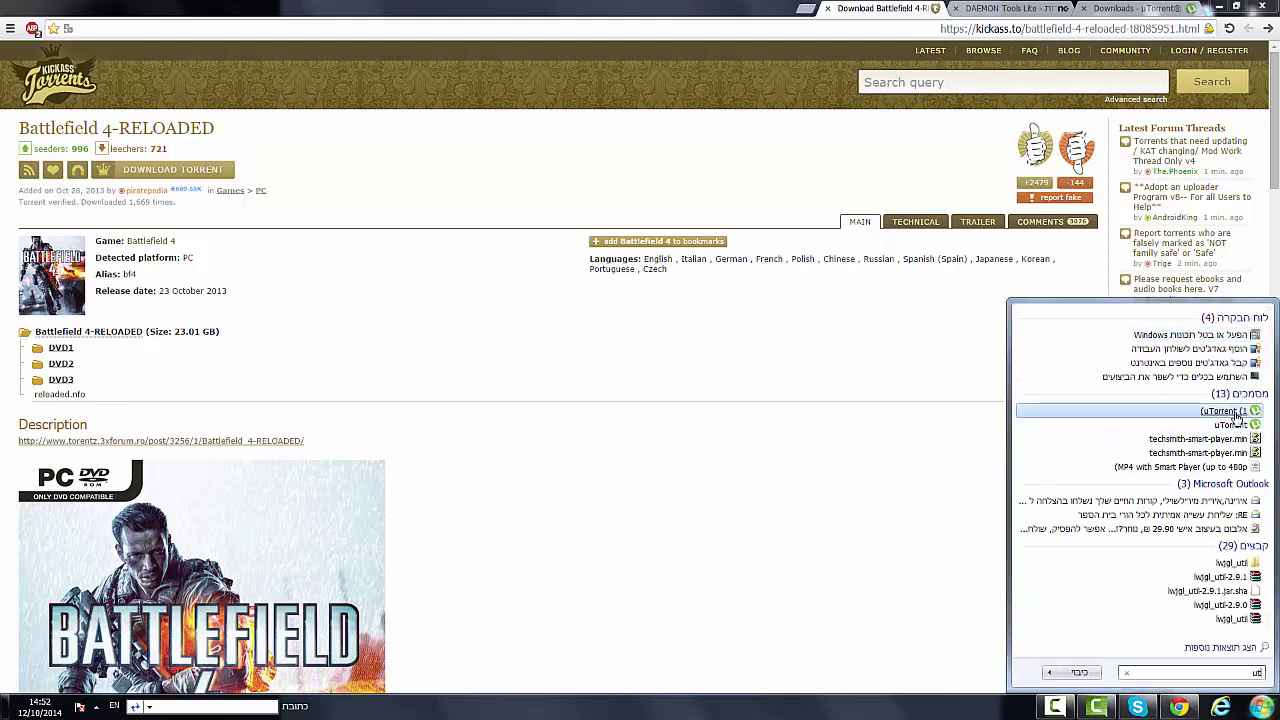
click(1236, 413)
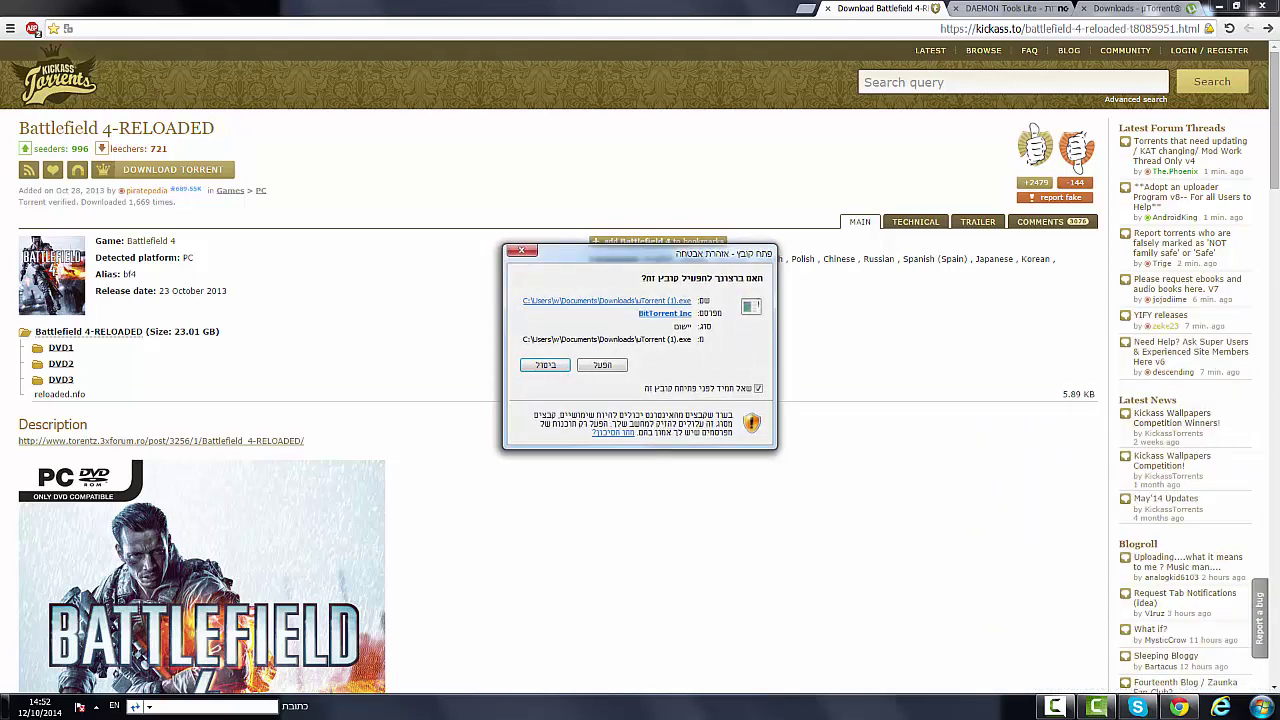
click(545, 365)
Step: Find the uTorrent program on the computer and run it, allowing the security prompt
click(1262, 708)
text(utor)
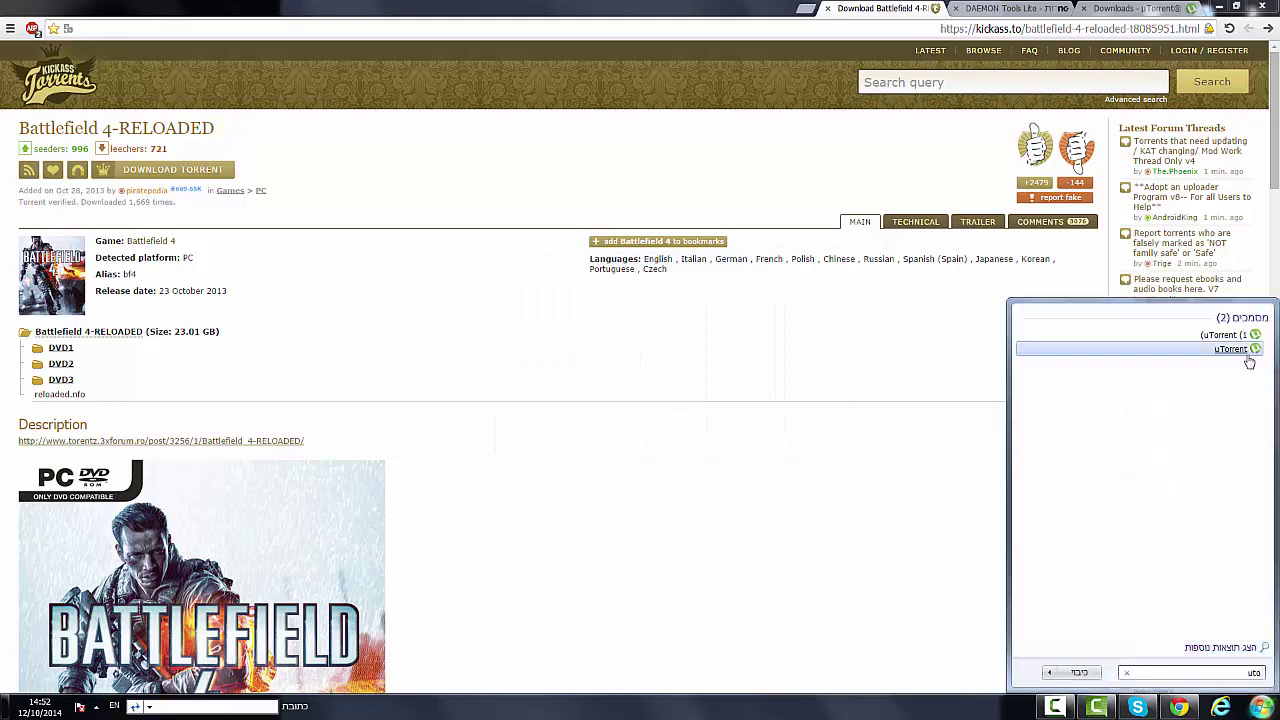
click(1248, 350)
click(583, 367)
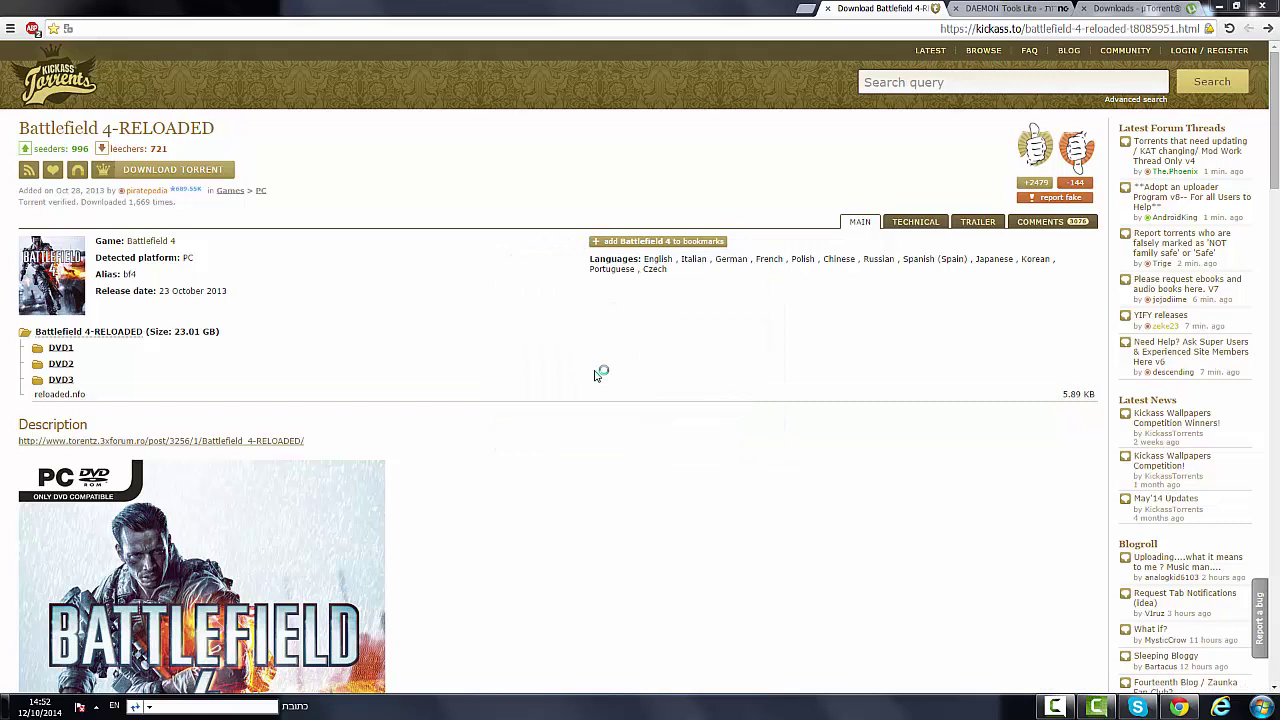
click(545, 364)
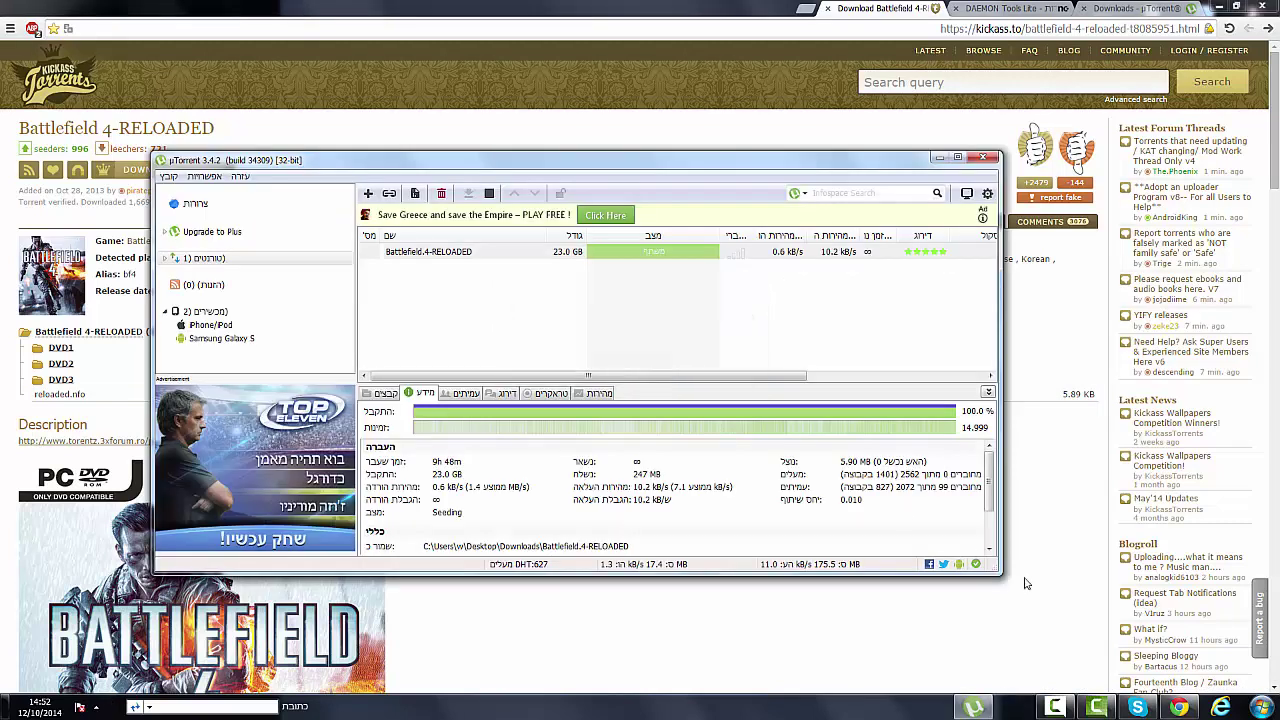
Step: Open the containing folder of the Battlefield.4-RELOADED torrent
click(548, 256)
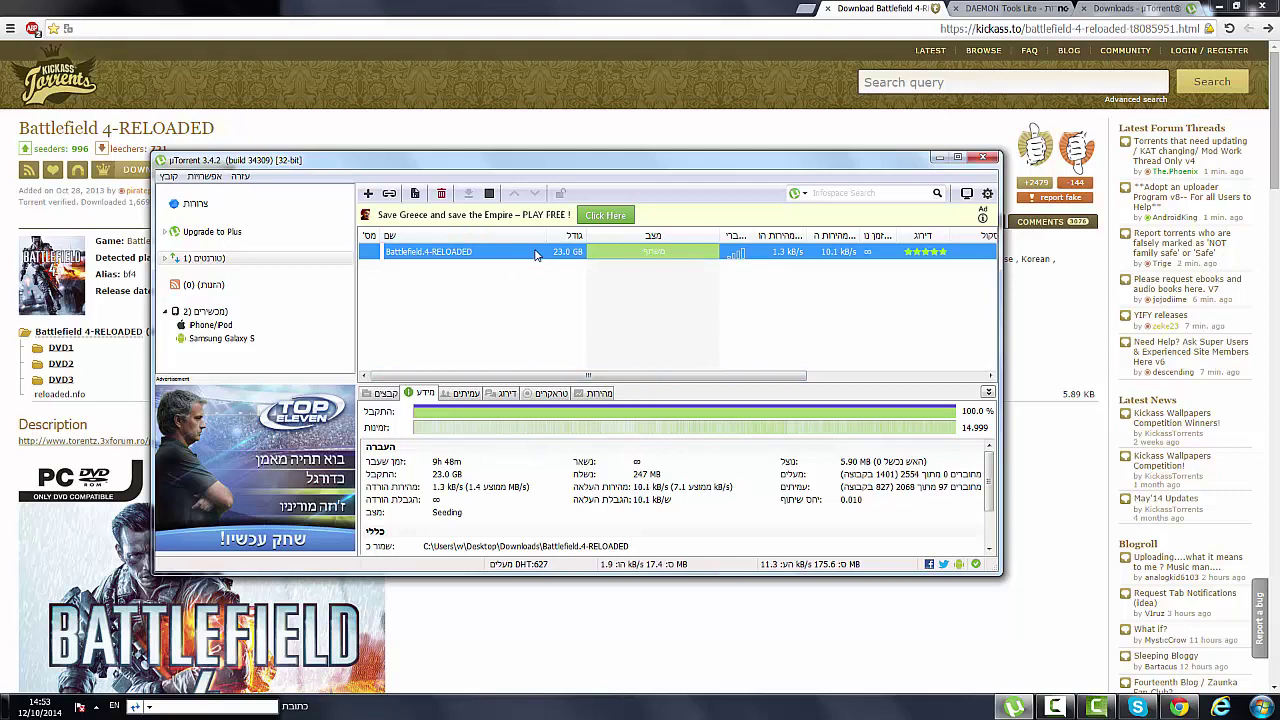
right_click(535, 253)
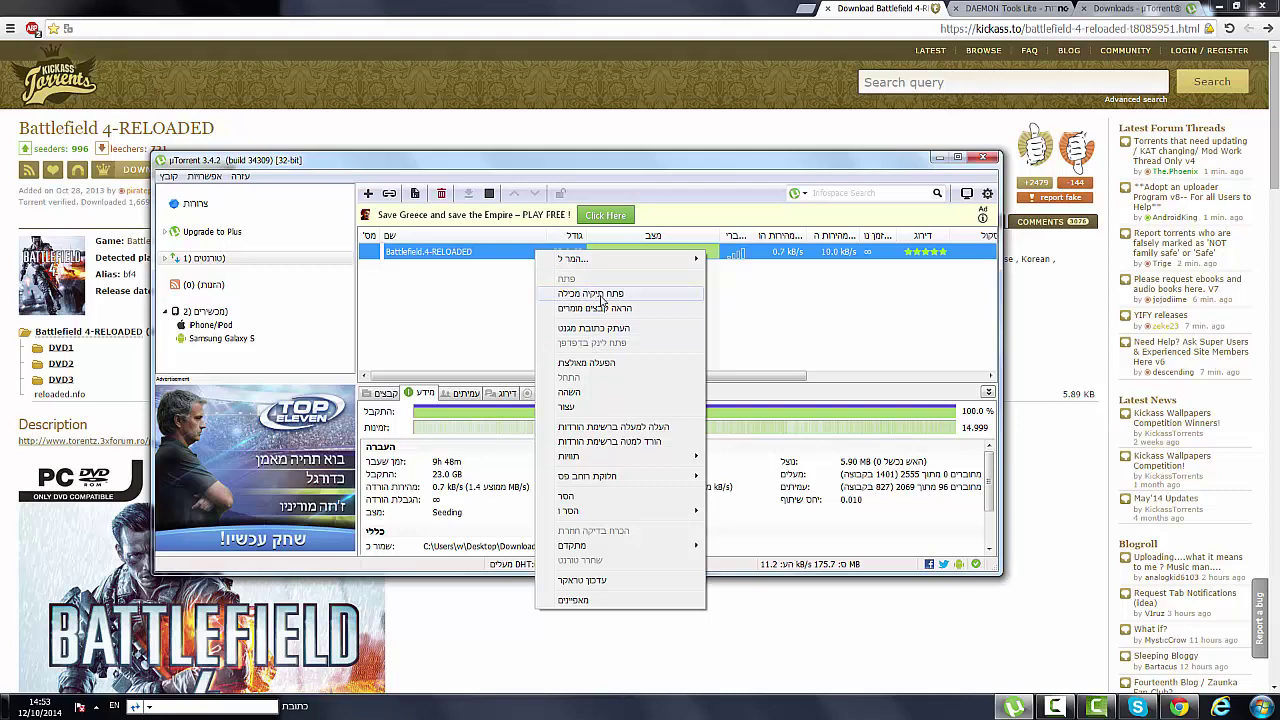
click(600, 296)
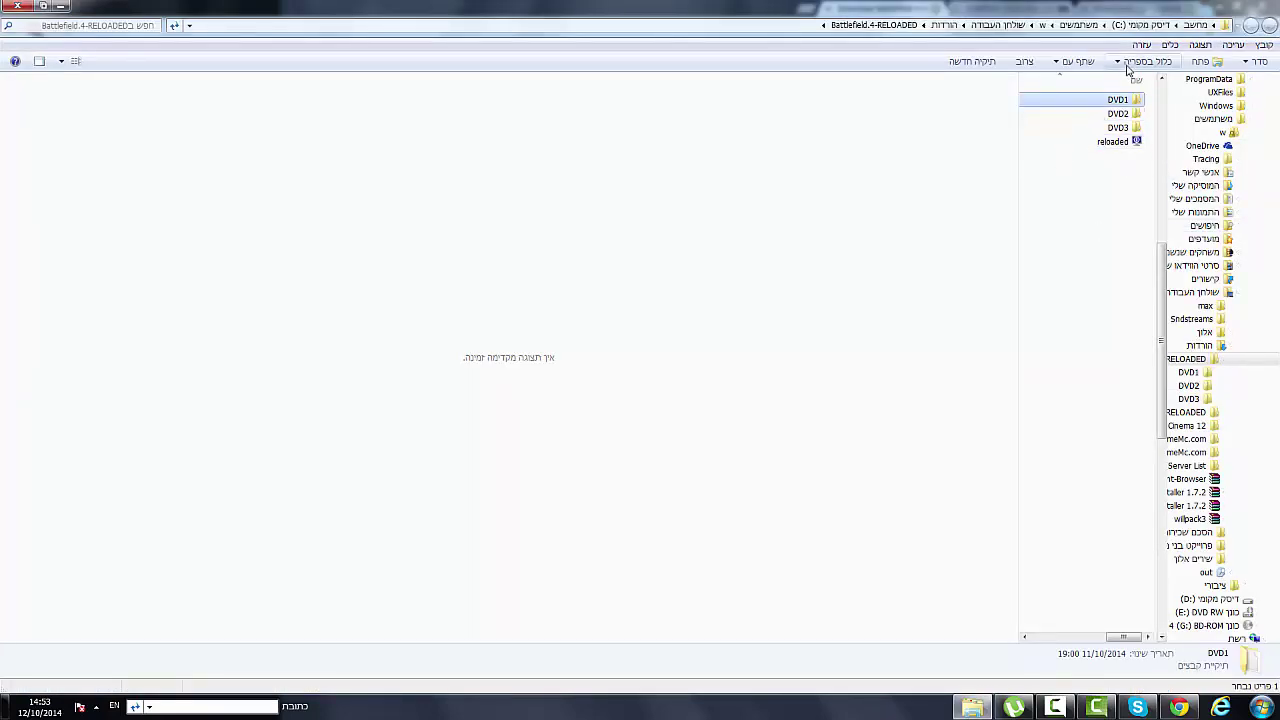
Step: Inspect the contents of the DVD1, DVD2 and DVD3 folders in Battlefield.4-RELOADED and return to the parent folder
double_click(1134, 101)
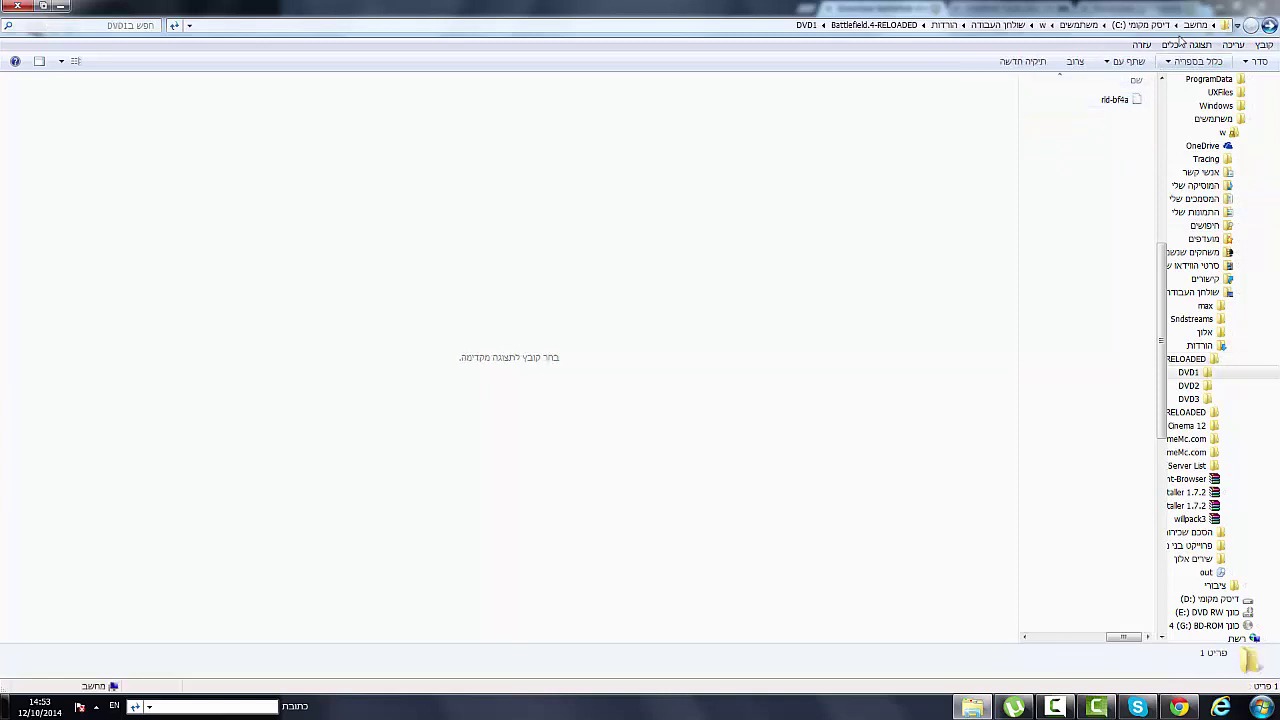
click(1267, 25)
double_click(1112, 114)
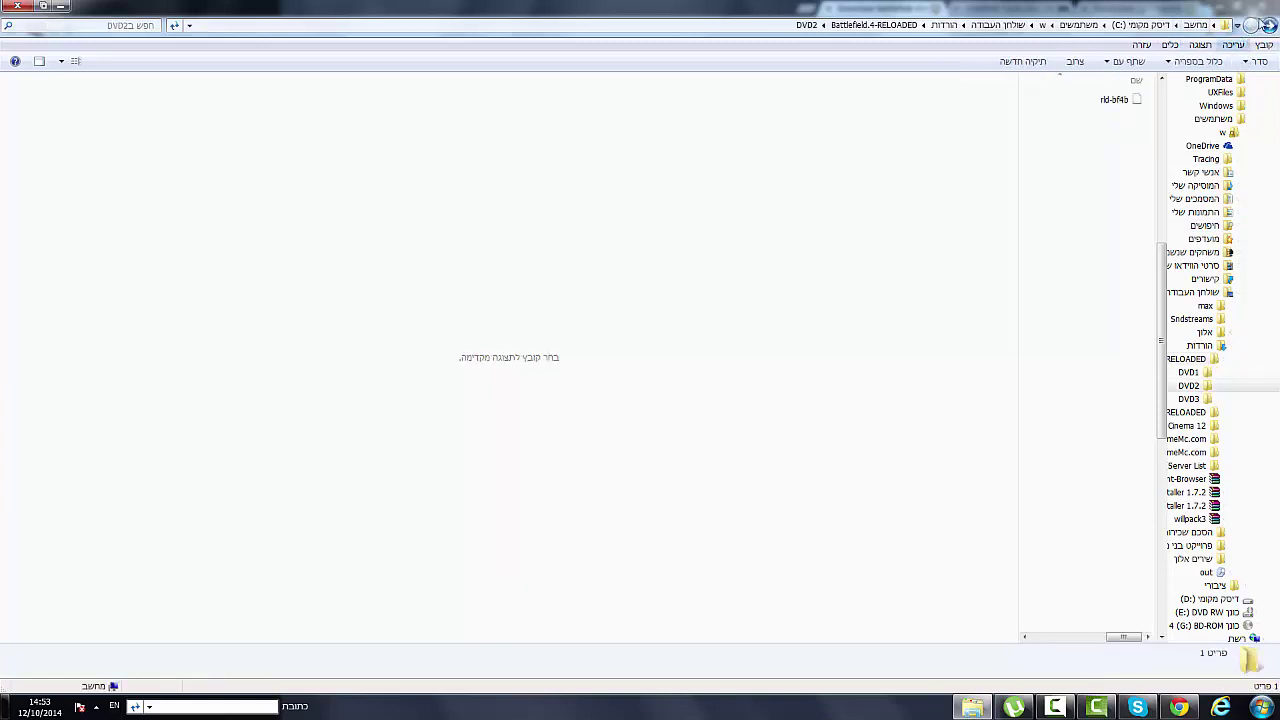
key(alt+Left)
double_click(1118, 127)
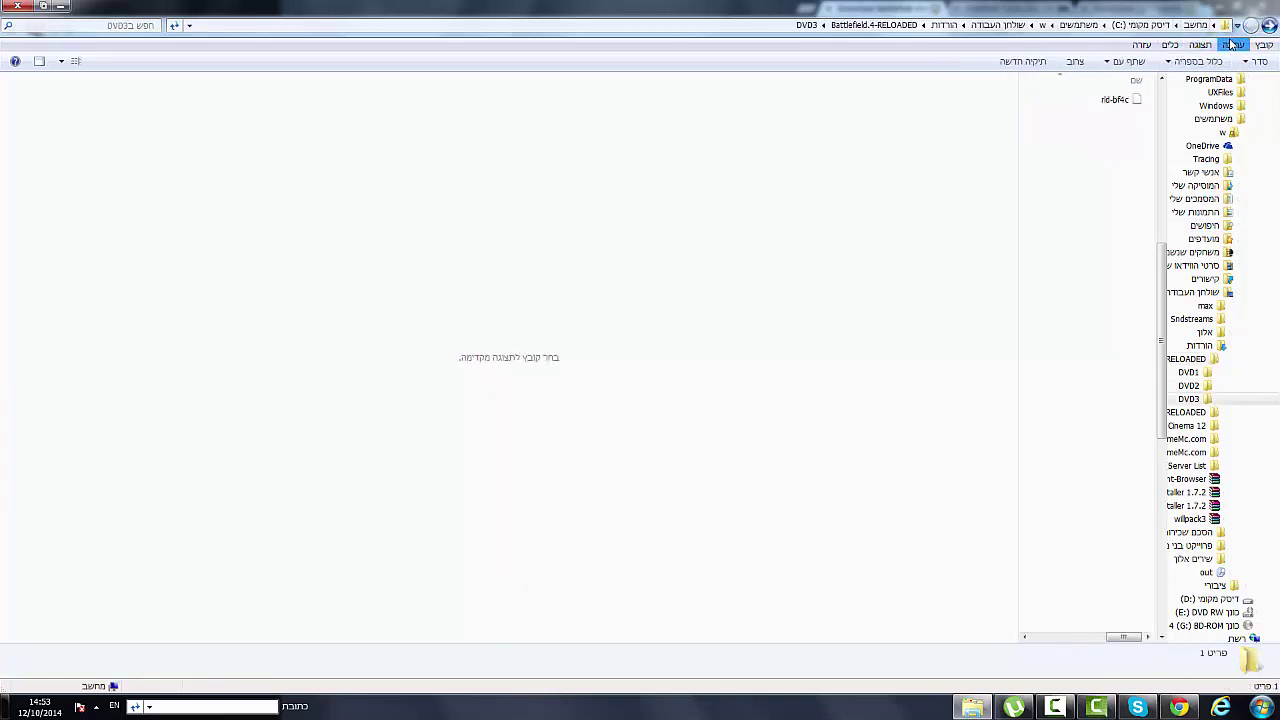
click(1267, 25)
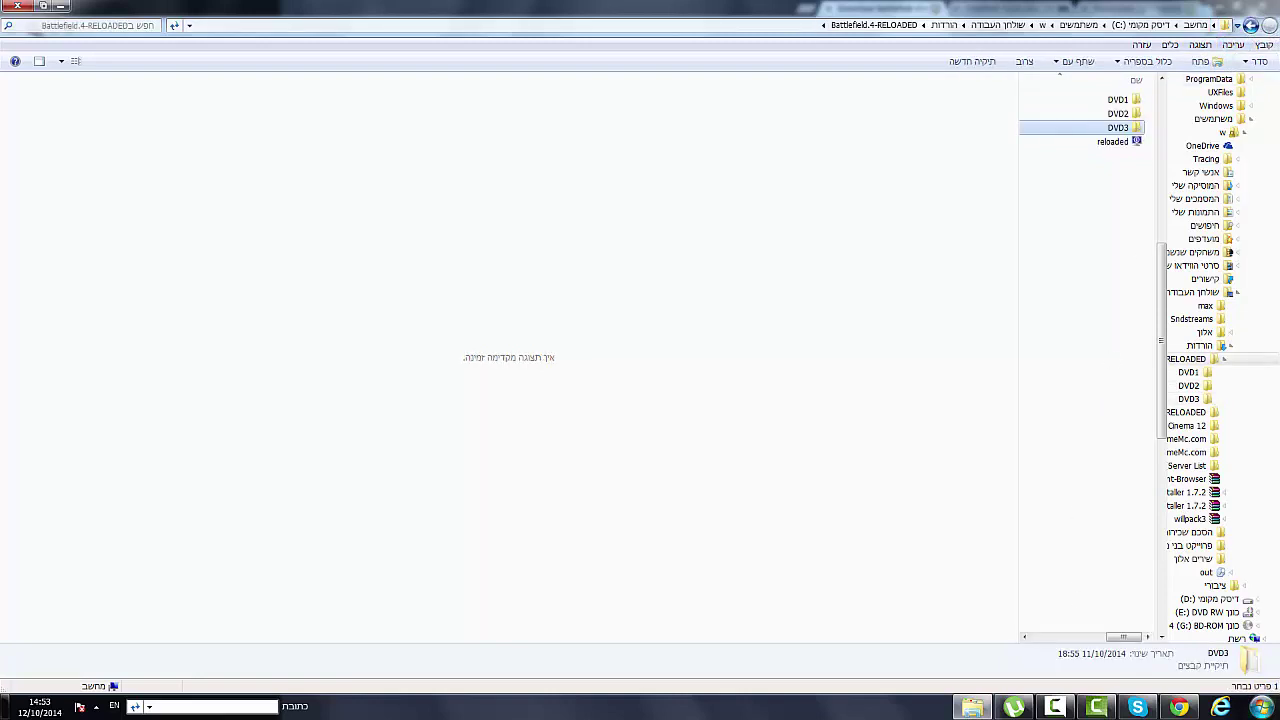
Step: Launch DAEMON Tools Lite and minimize its window to get back to the downloaded game folder
click(1262, 707)
click(1248, 381)
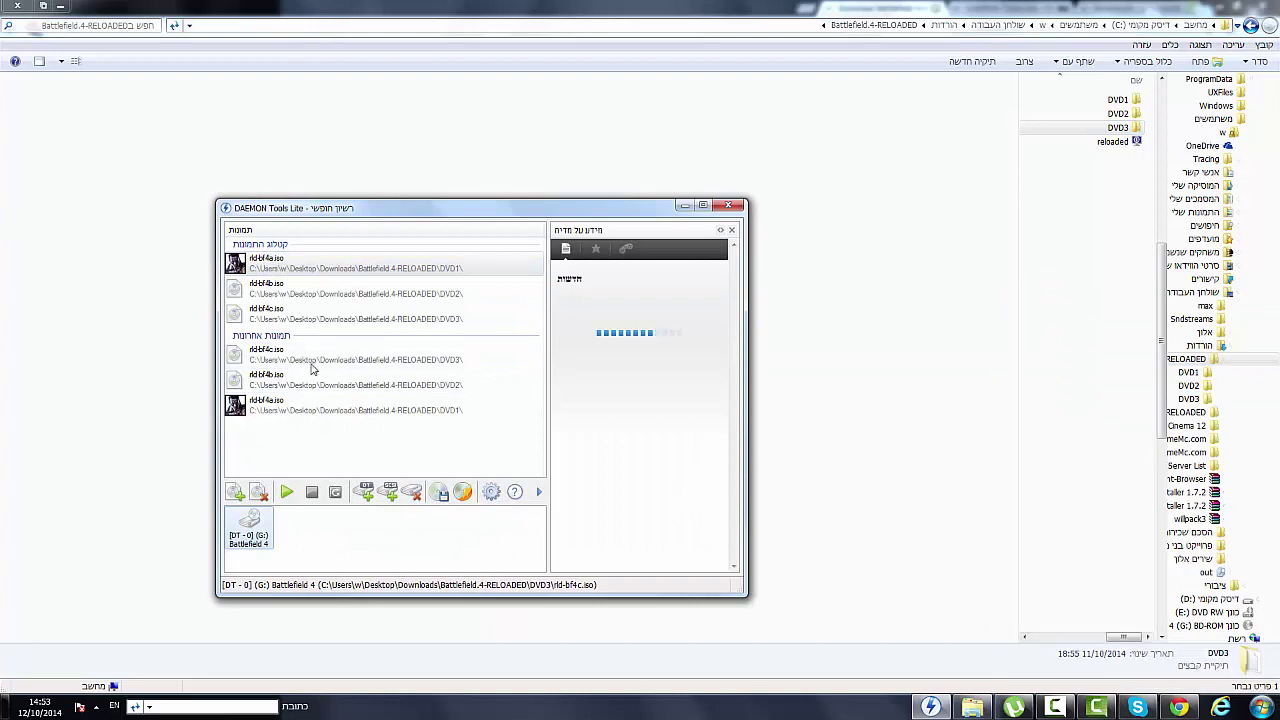
click(685, 206)
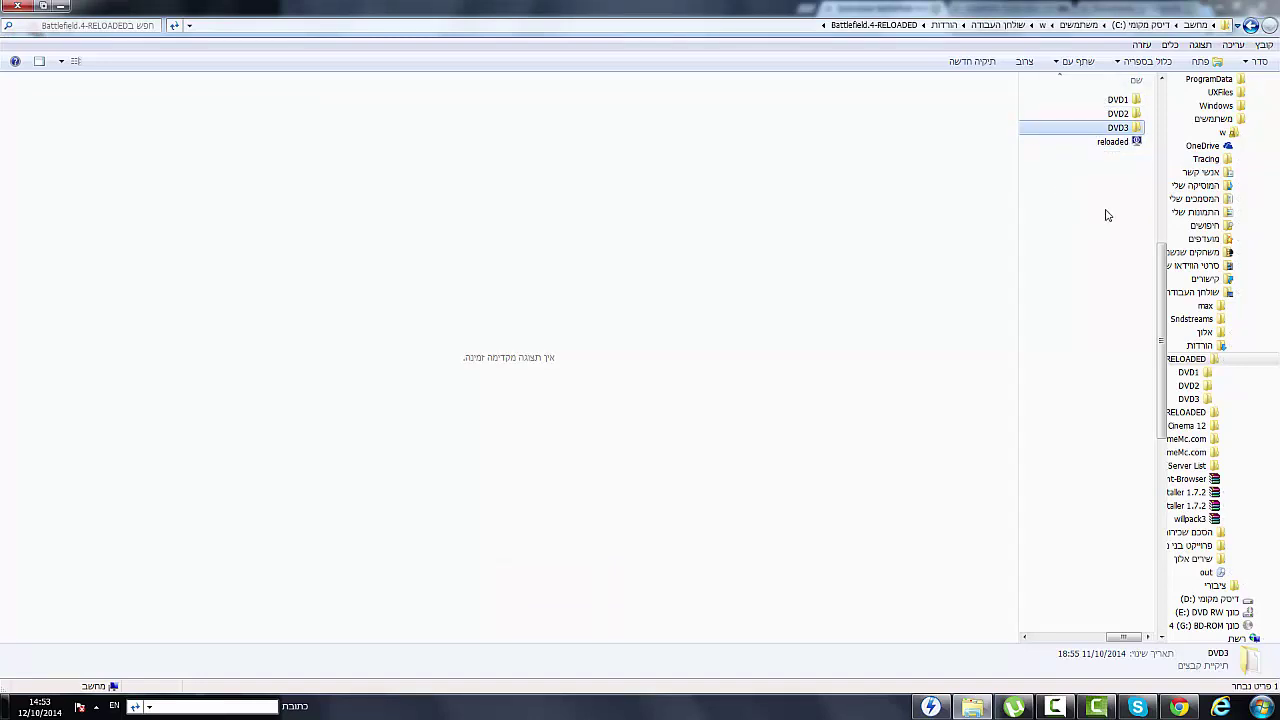
Step: Check the DVD1 folder again, go back to its parent folder and switch to DAEMON Tools Lite
double_click(1115, 102)
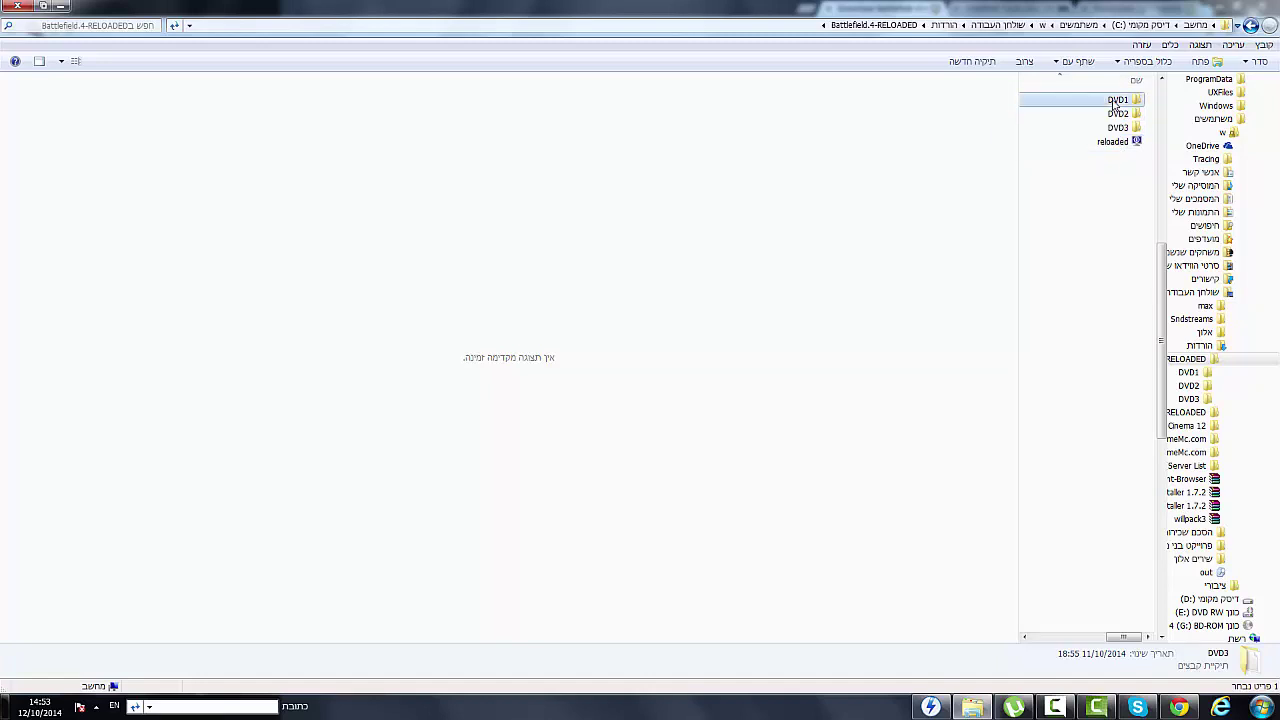
click(1251, 25)
click(932, 707)
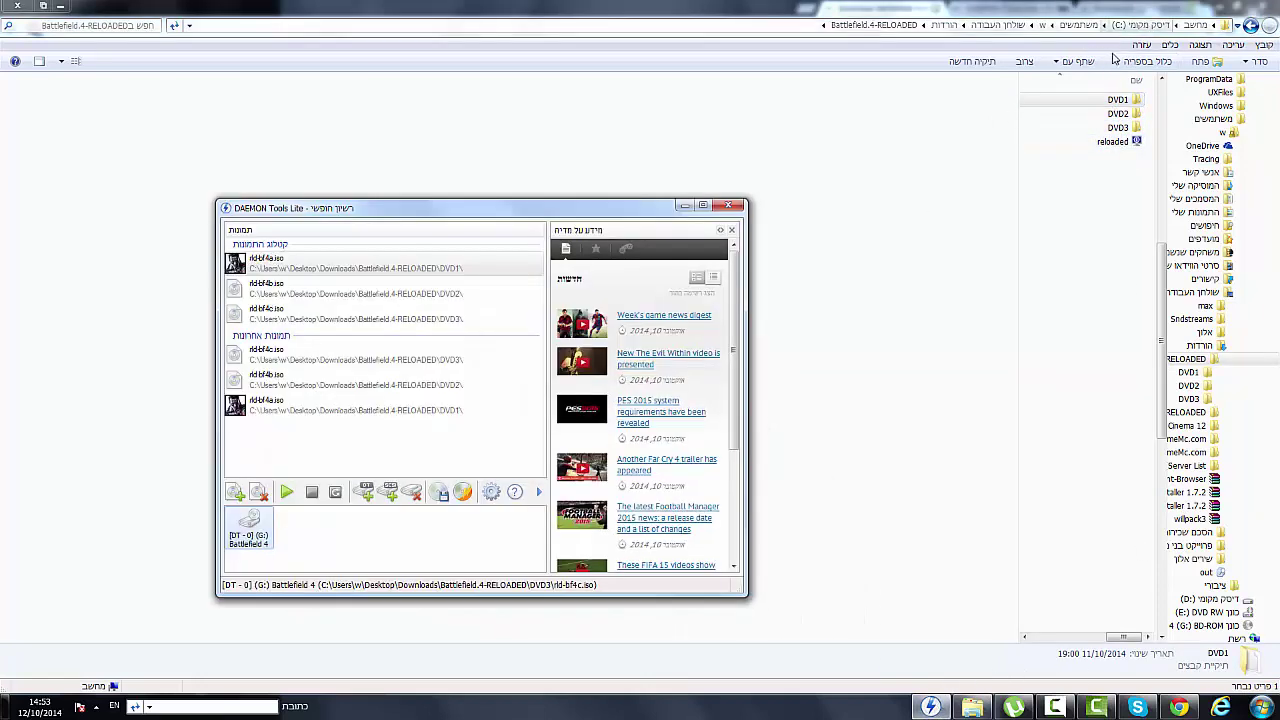
Step: Browse the DVD1, DVD2 and DVD3 folders in DAEMON Tools Lite's add-image dialog and close it without adding a file
click(236, 492)
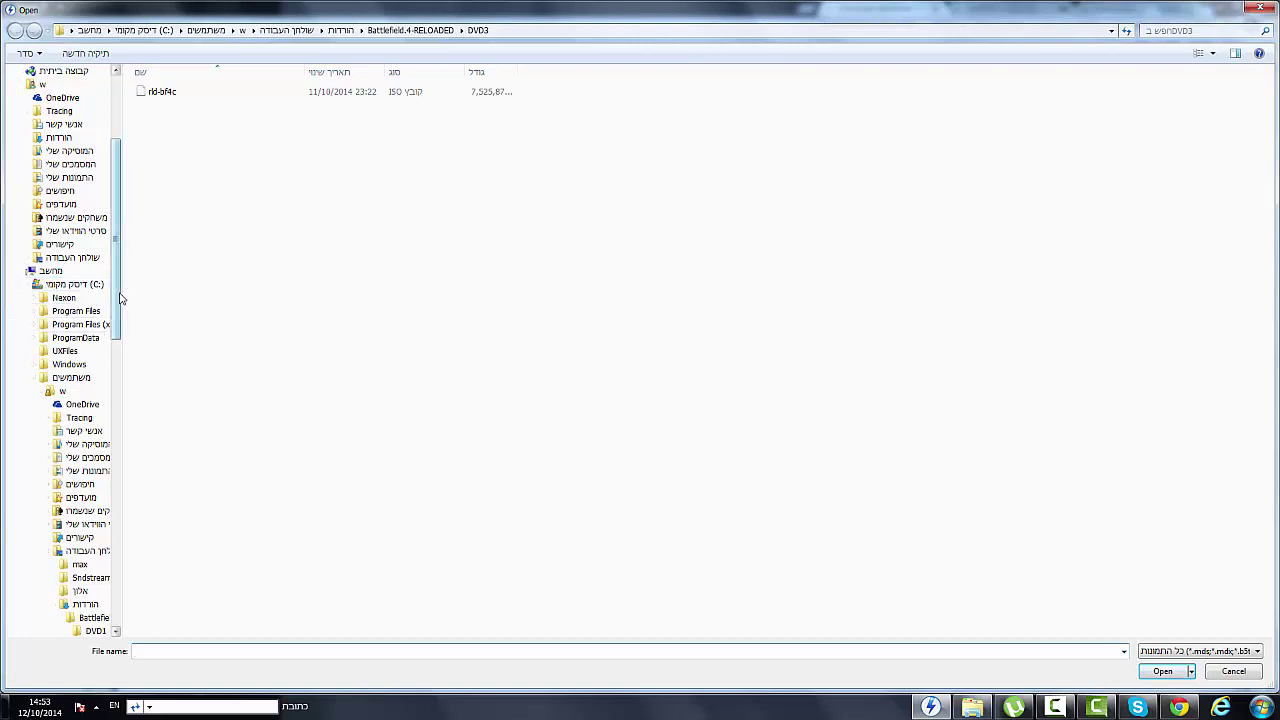
drag(120, 298, 125, 341)
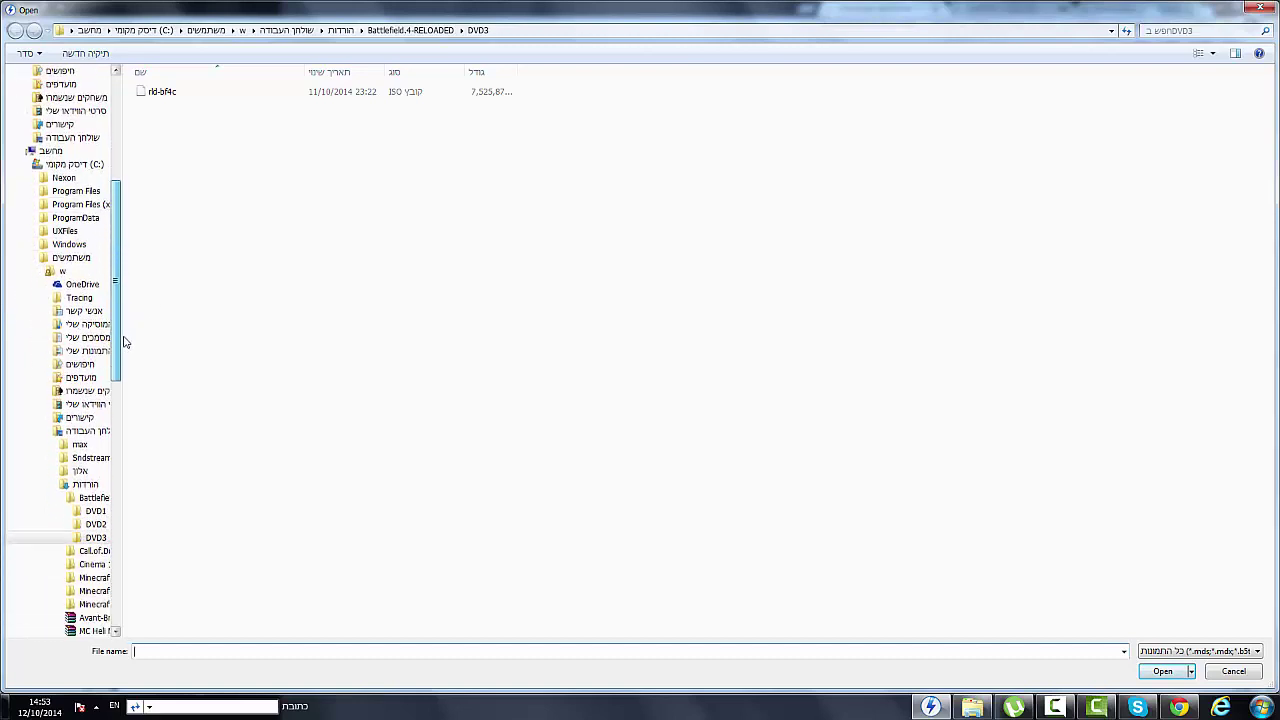
click(95, 511)
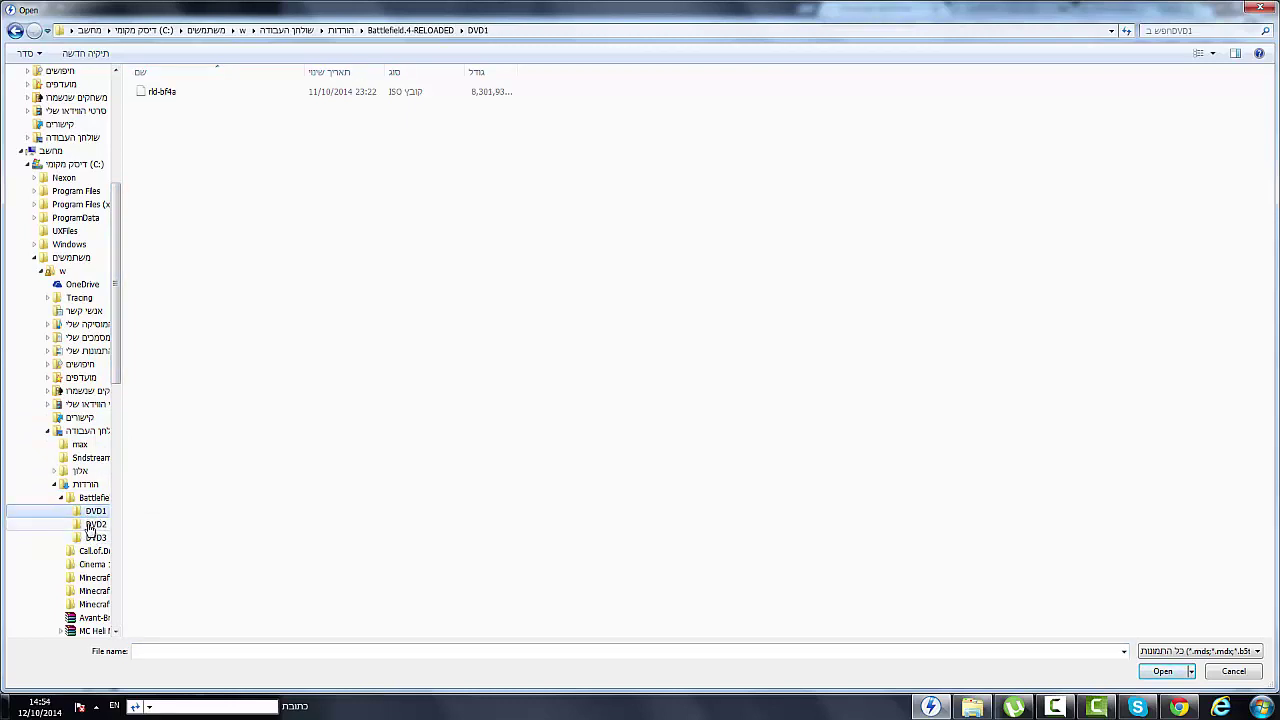
click(92, 526)
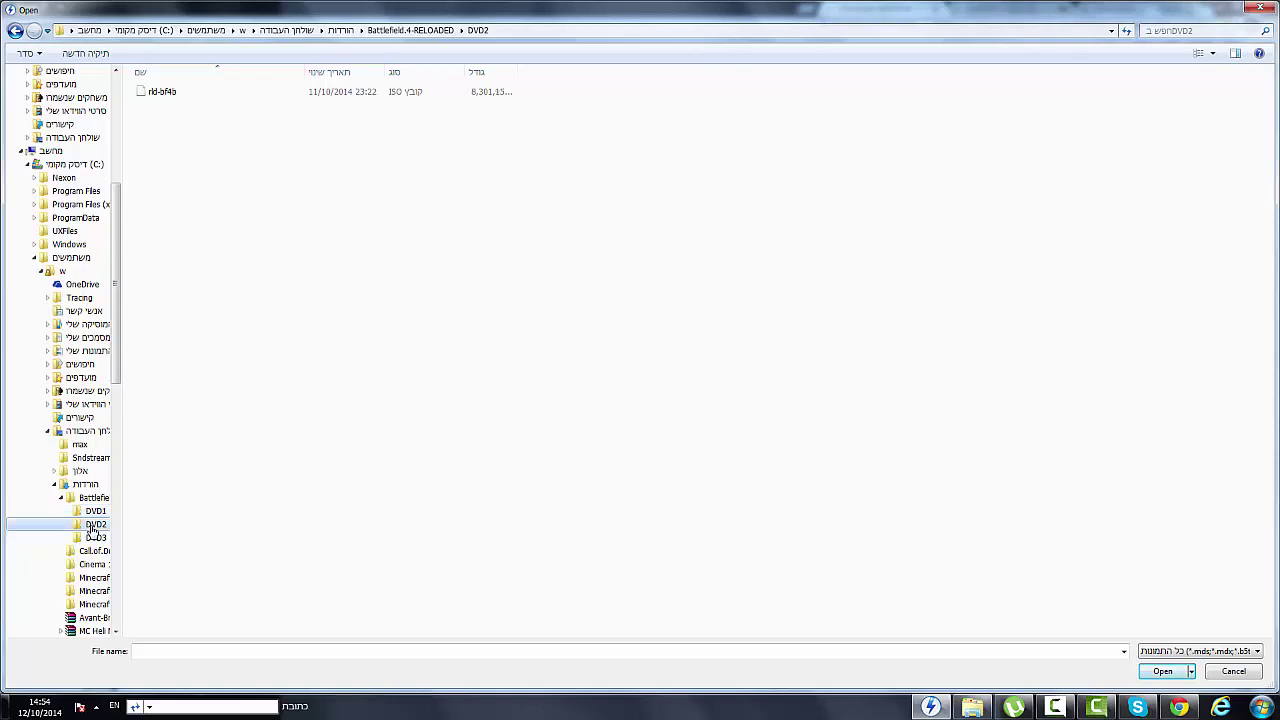
click(96, 537)
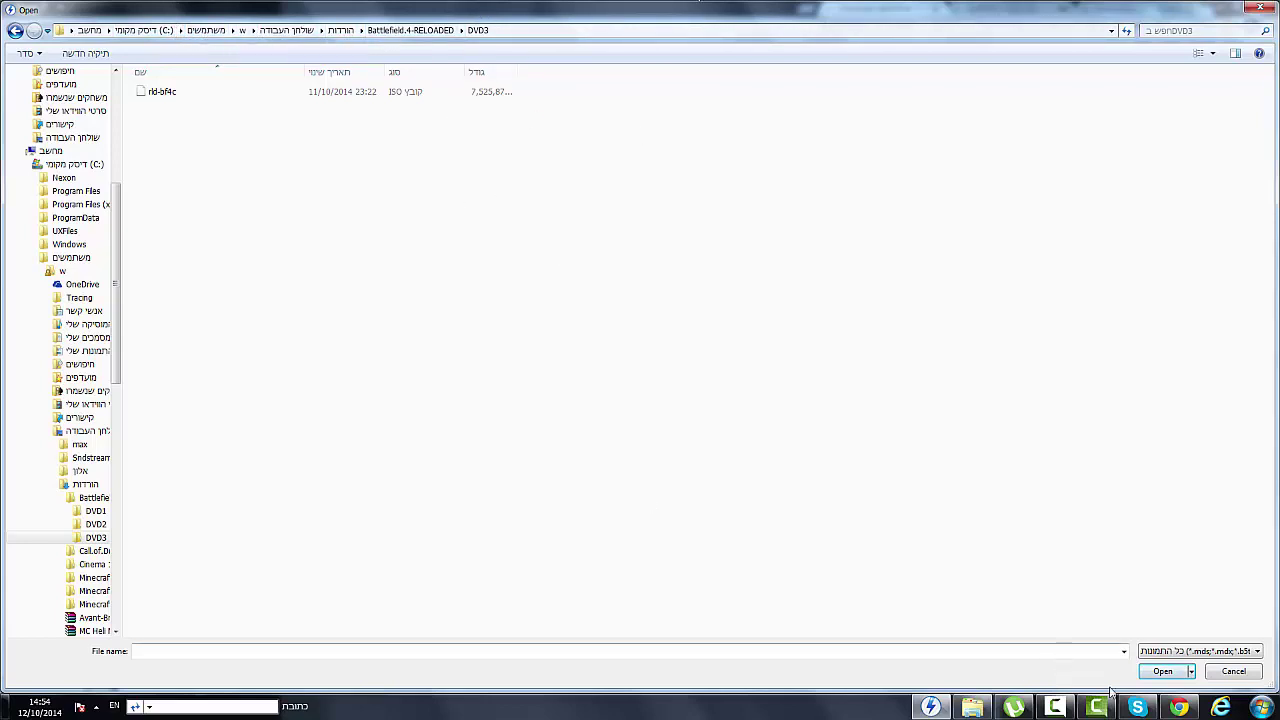
mouse_move(932, 708)
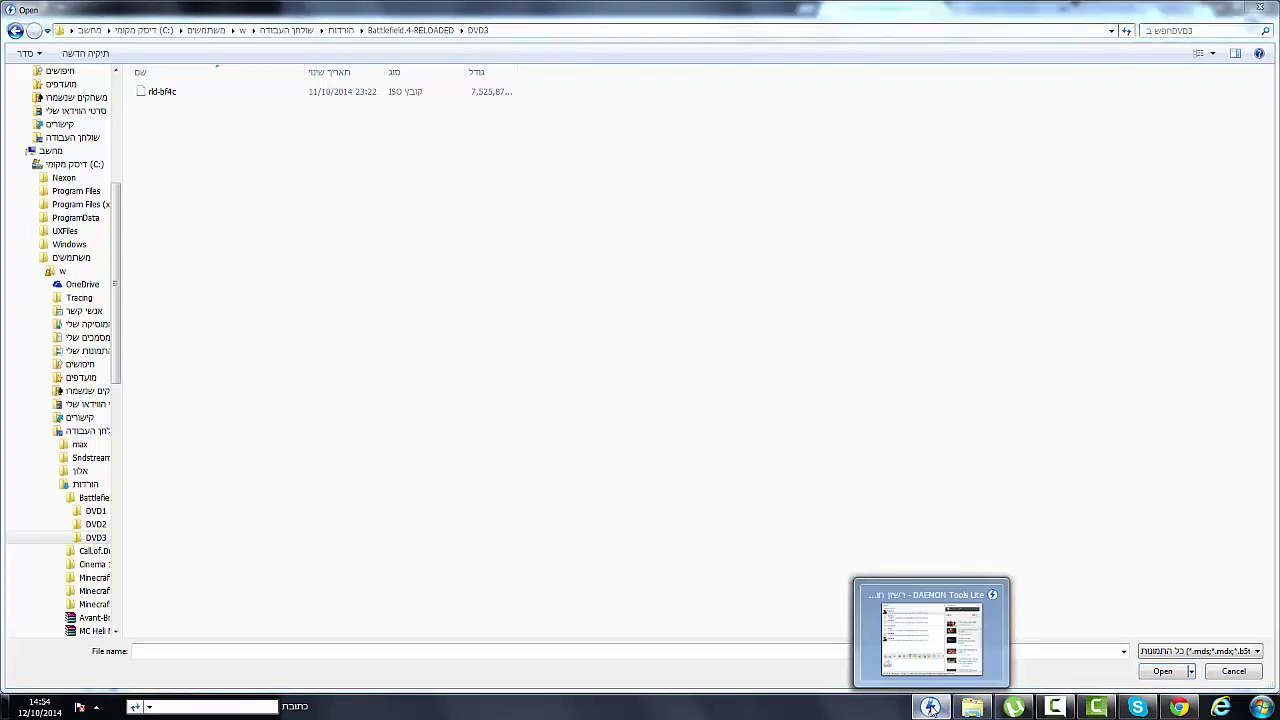
click(1259, 8)
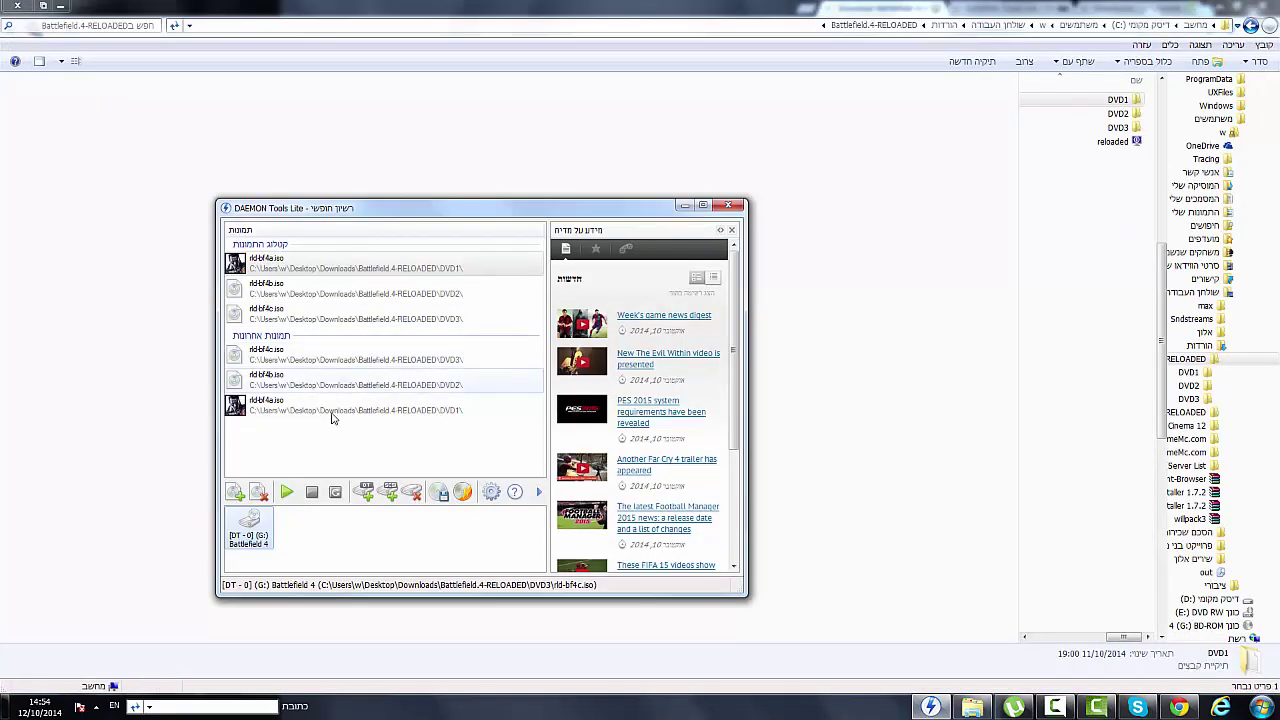
Step: Mount the DVD1 image rld-bf4a.iso and open the Battlefield 4 (G:) disc to view its files
click(245, 266)
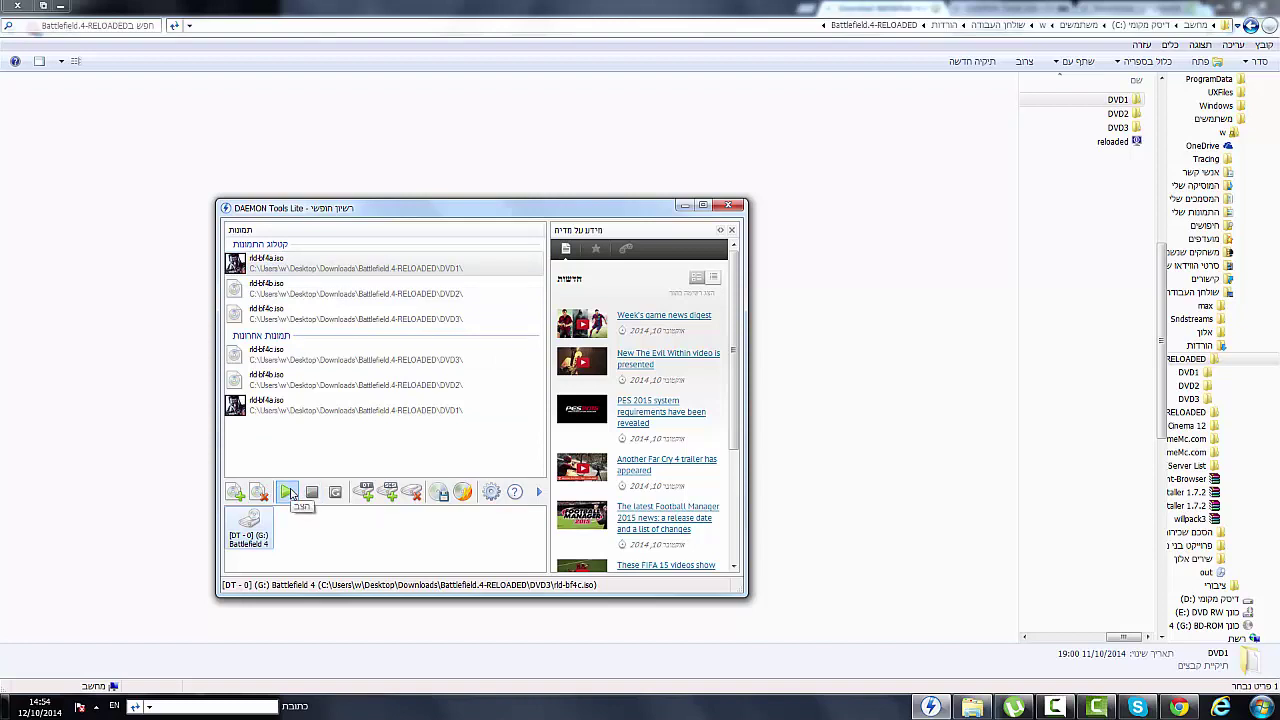
click(290, 415)
double_click(290, 415)
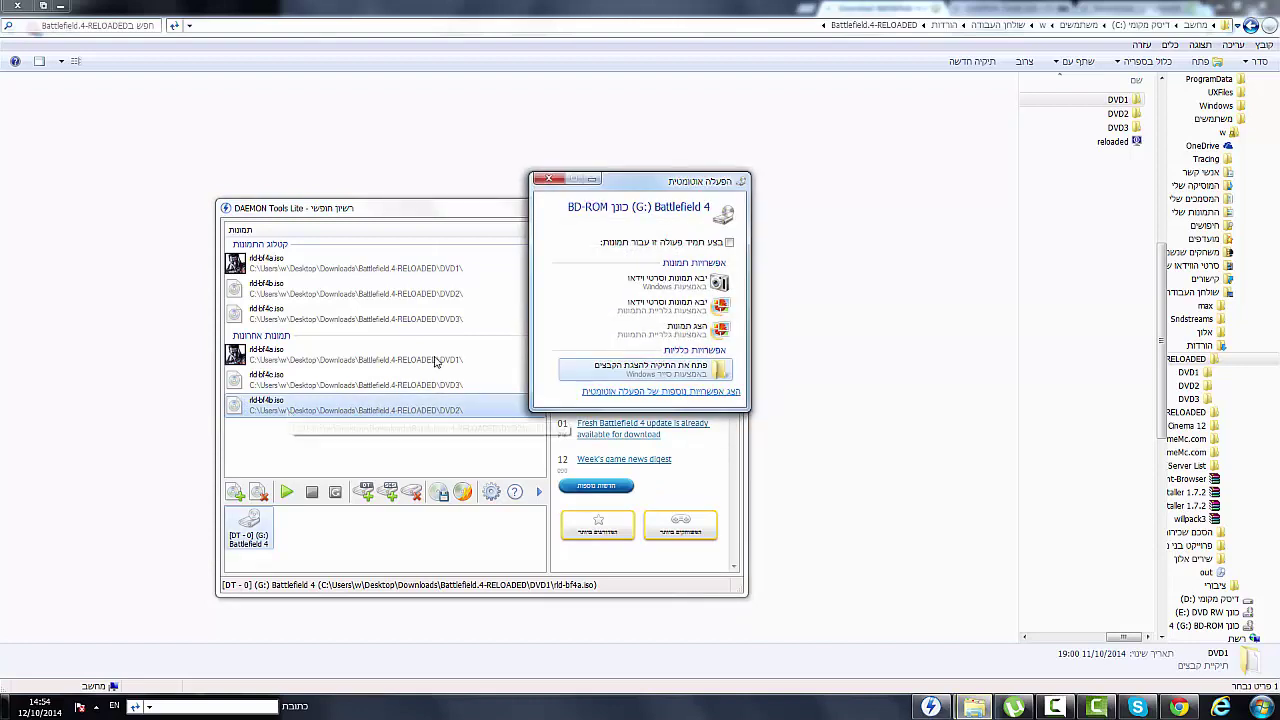
click(706, 370)
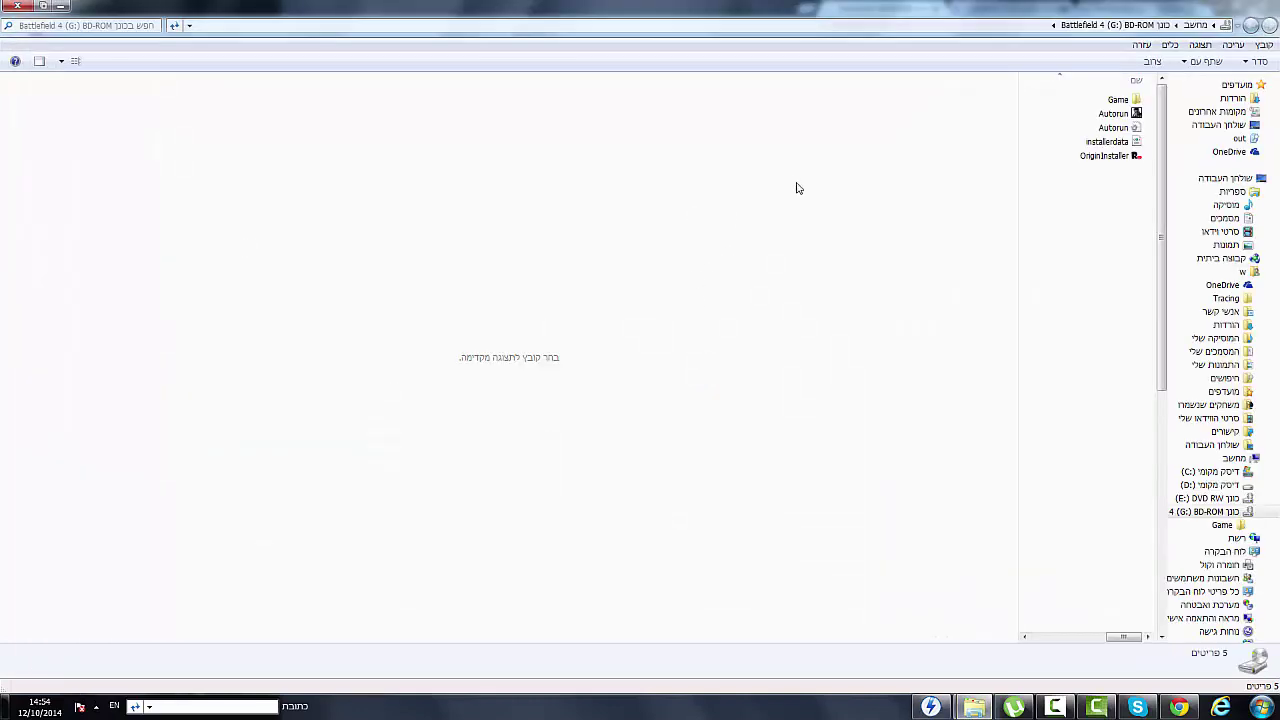
Step: View the Autorun icon image on the mounted Battlefield 4 disc and close the image viewer
click(1126, 116)
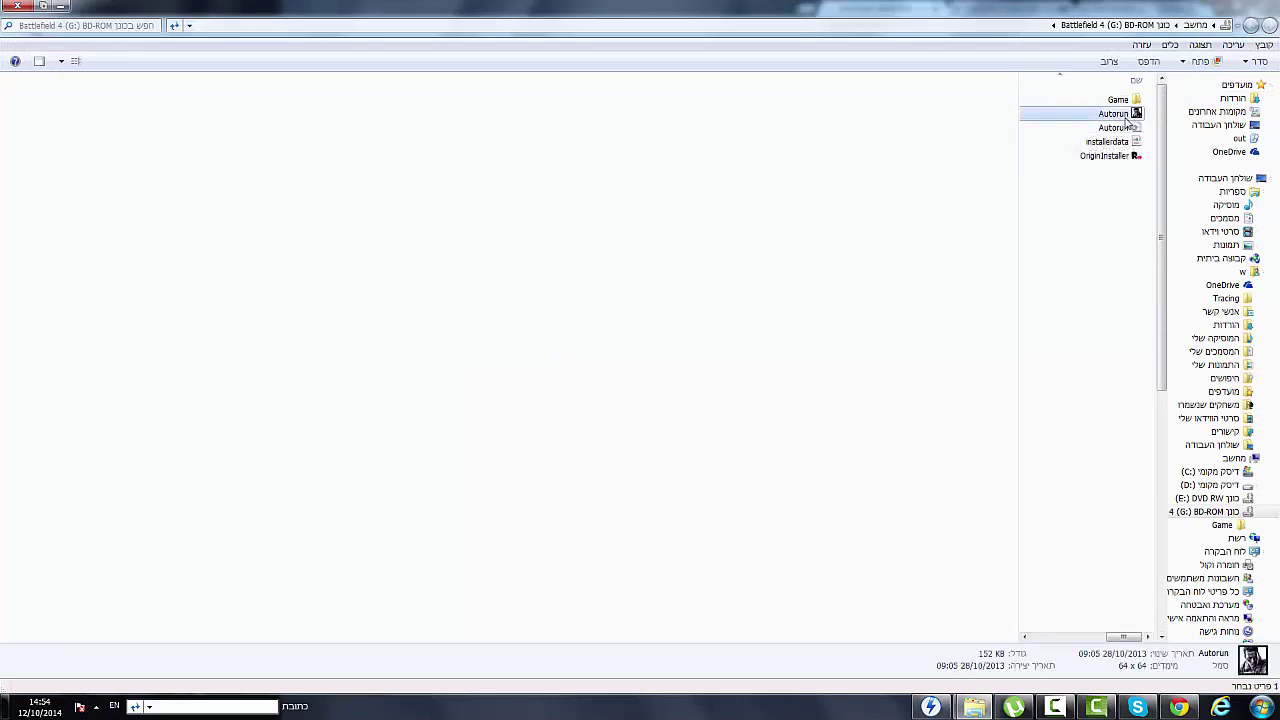
double_click(1126, 116)
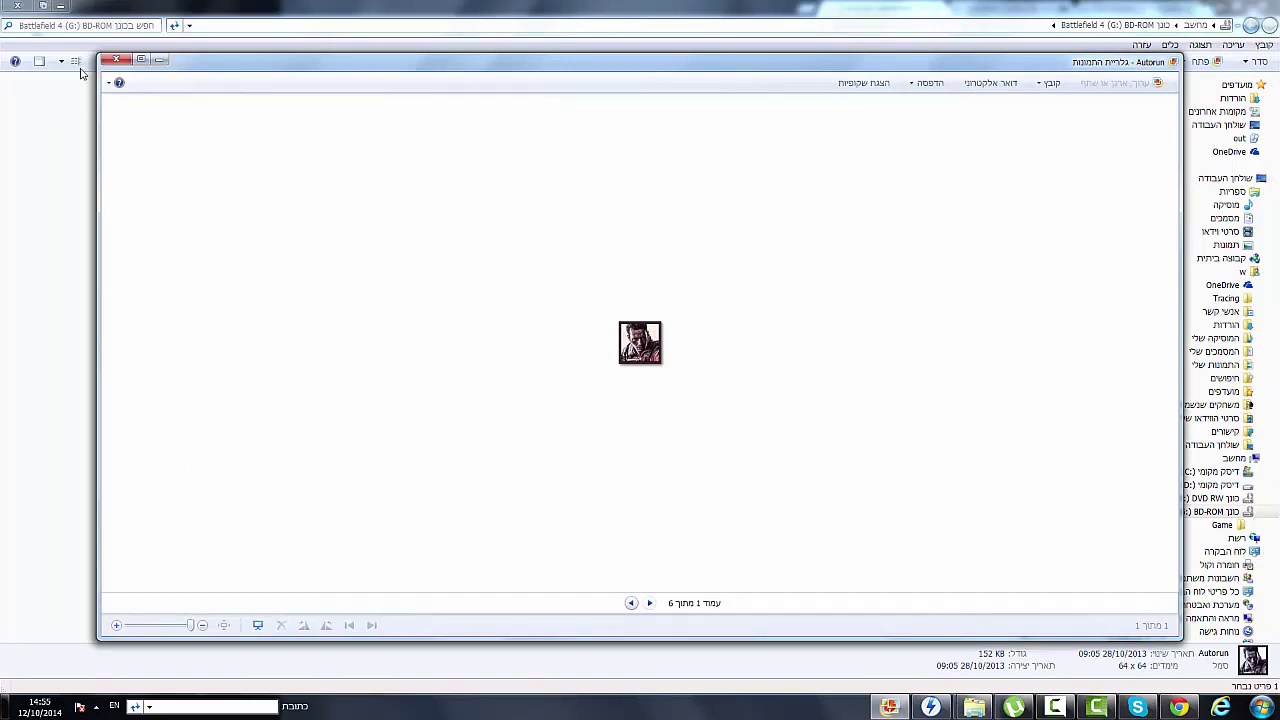
click(116, 59)
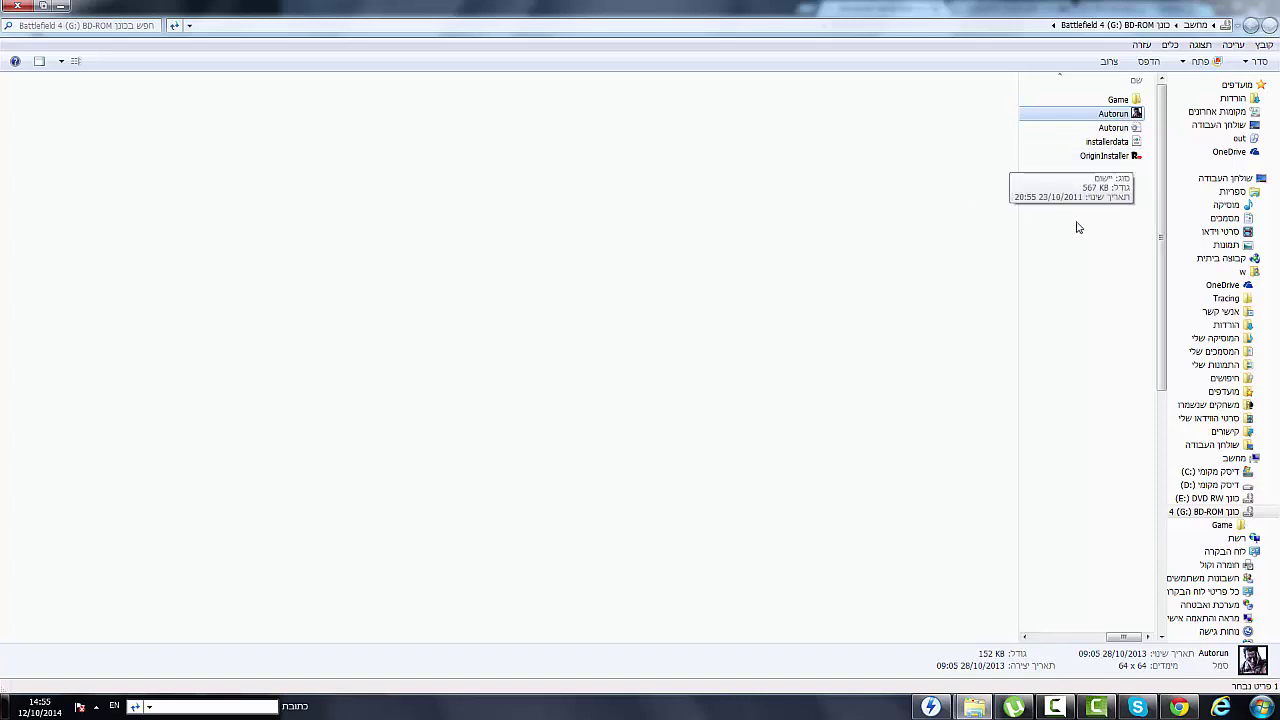
Step: Run OriginInstaller from the disc, set its installation folder to Battlefield 4 on the desktop and close the installer
click(1098, 157)
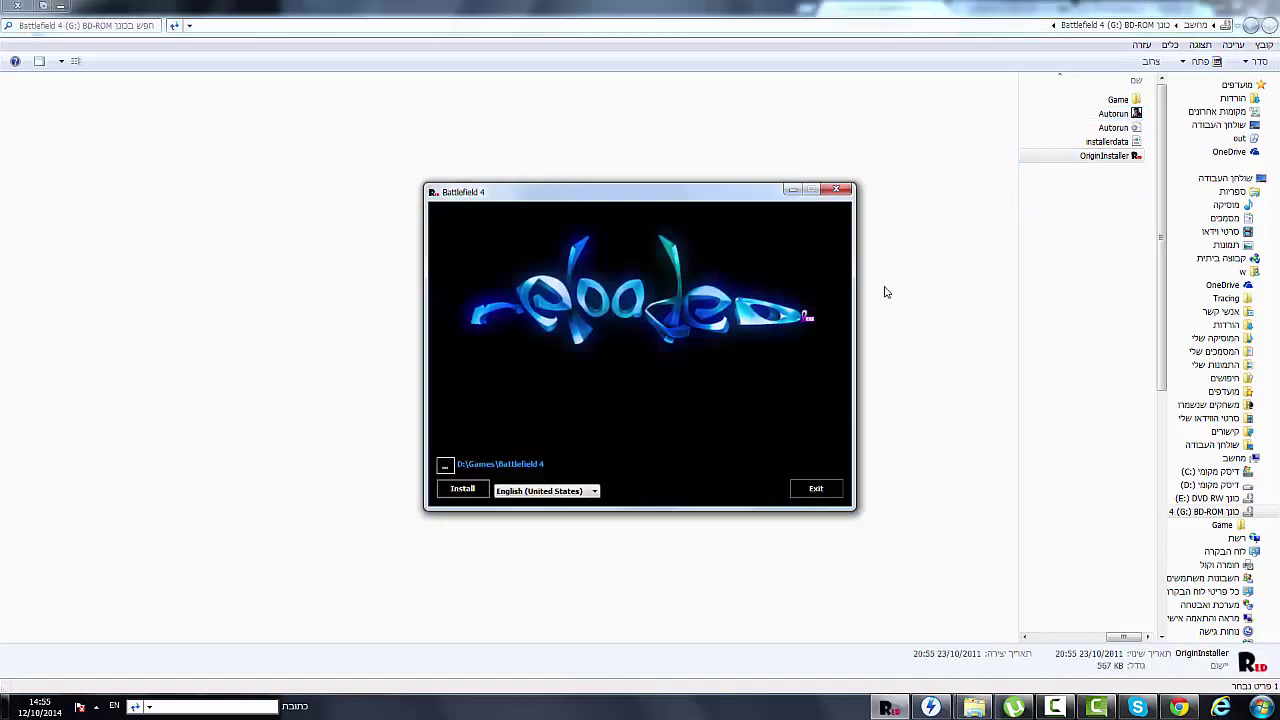
click(447, 465)
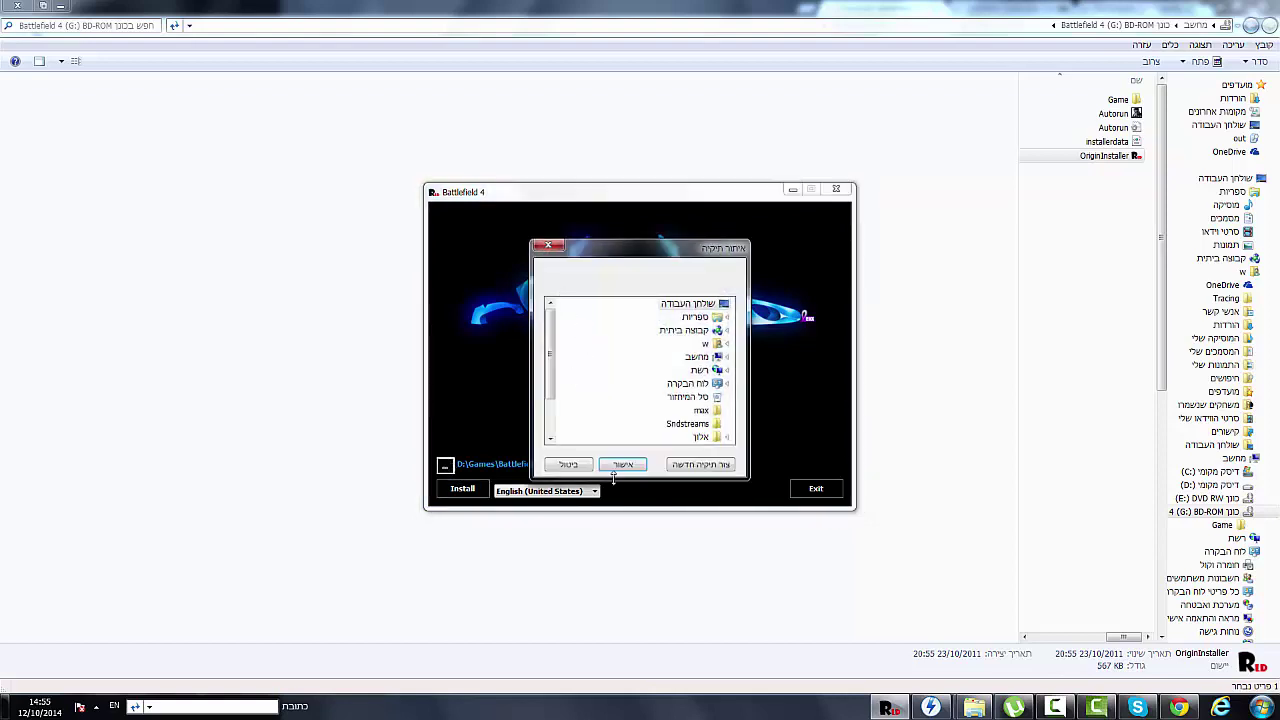
click(621, 466)
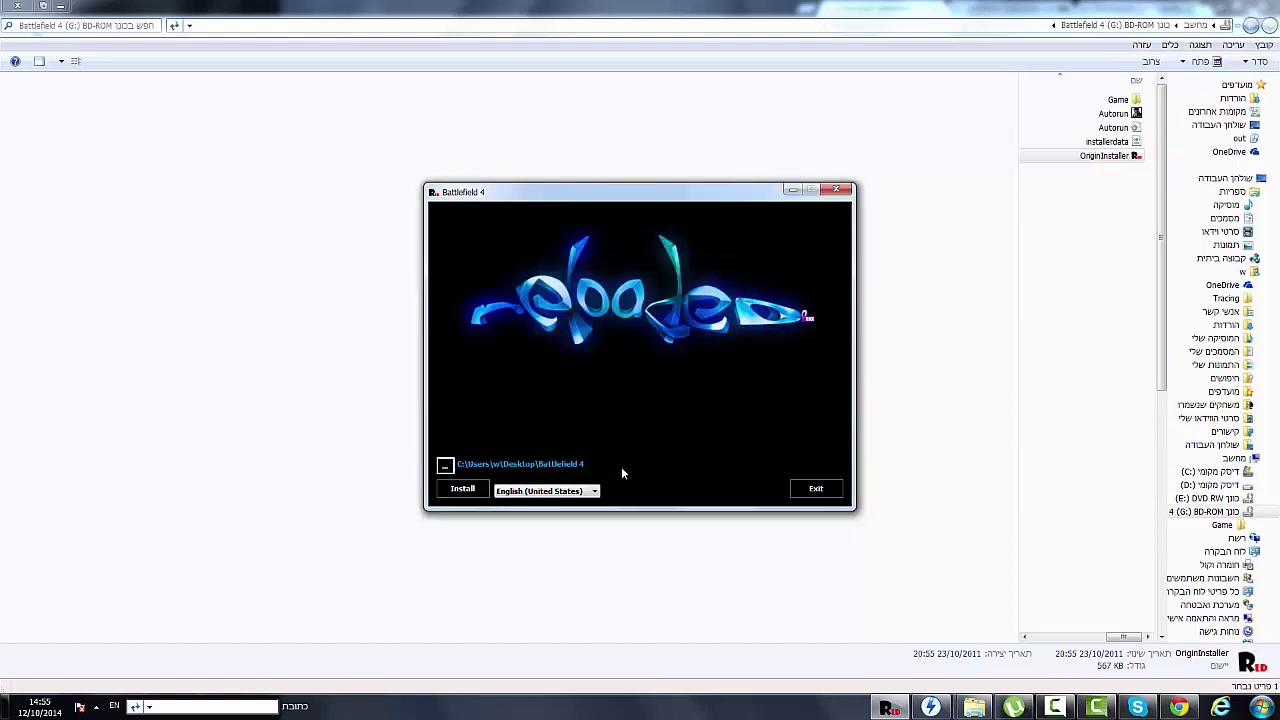
click(449, 463)
click(548, 246)
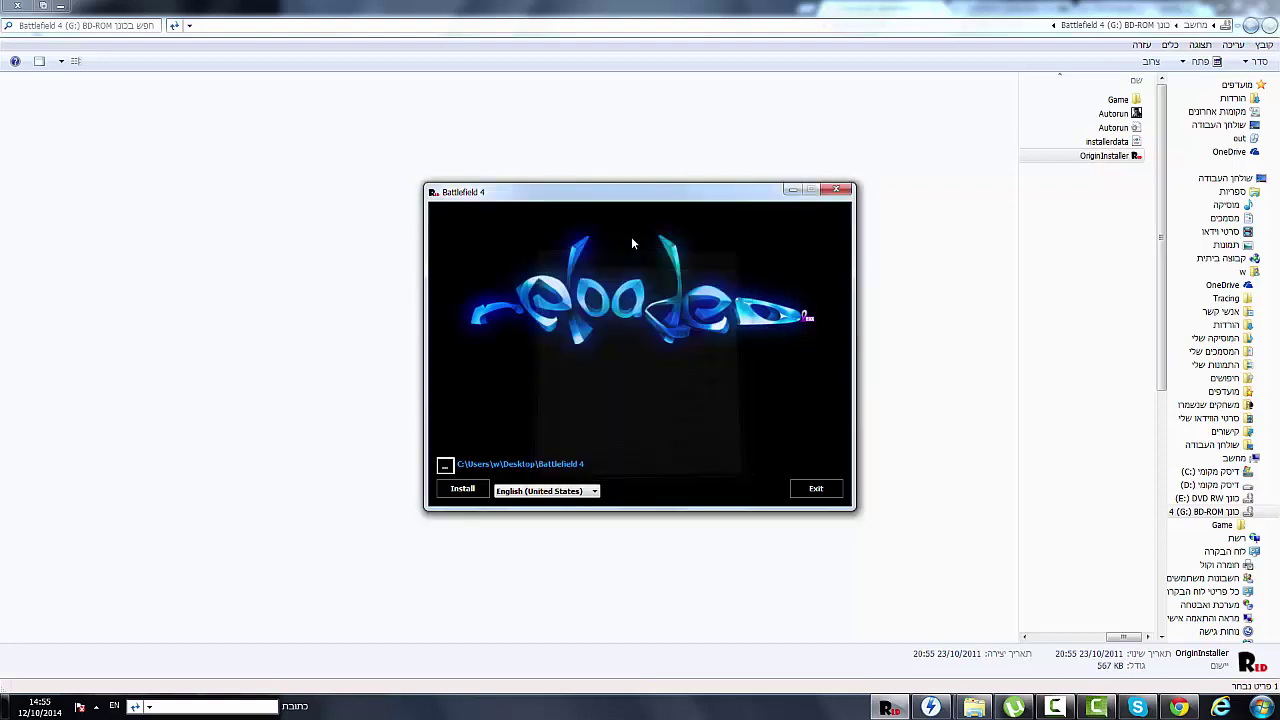
click(840, 193)
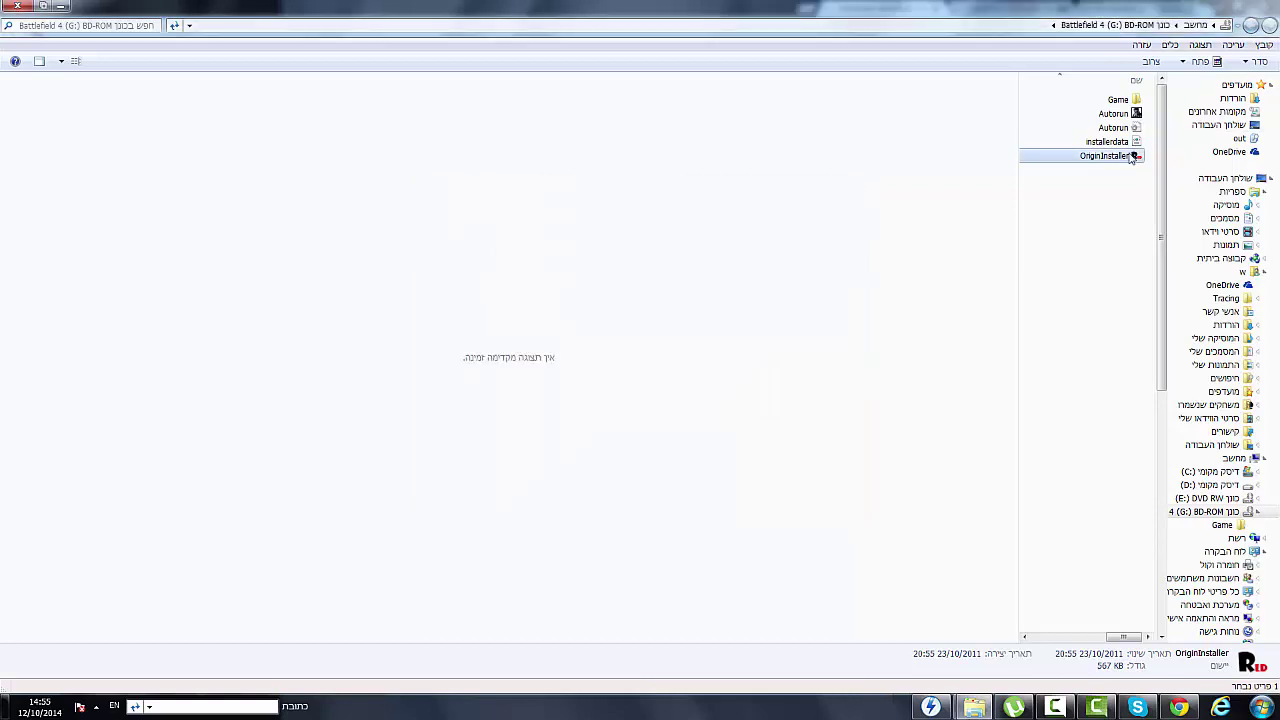
Step: Run OriginInstaller again from the Battlefield 4 disc and cancel the Program Compatibility Assistant
double_click(1133, 157)
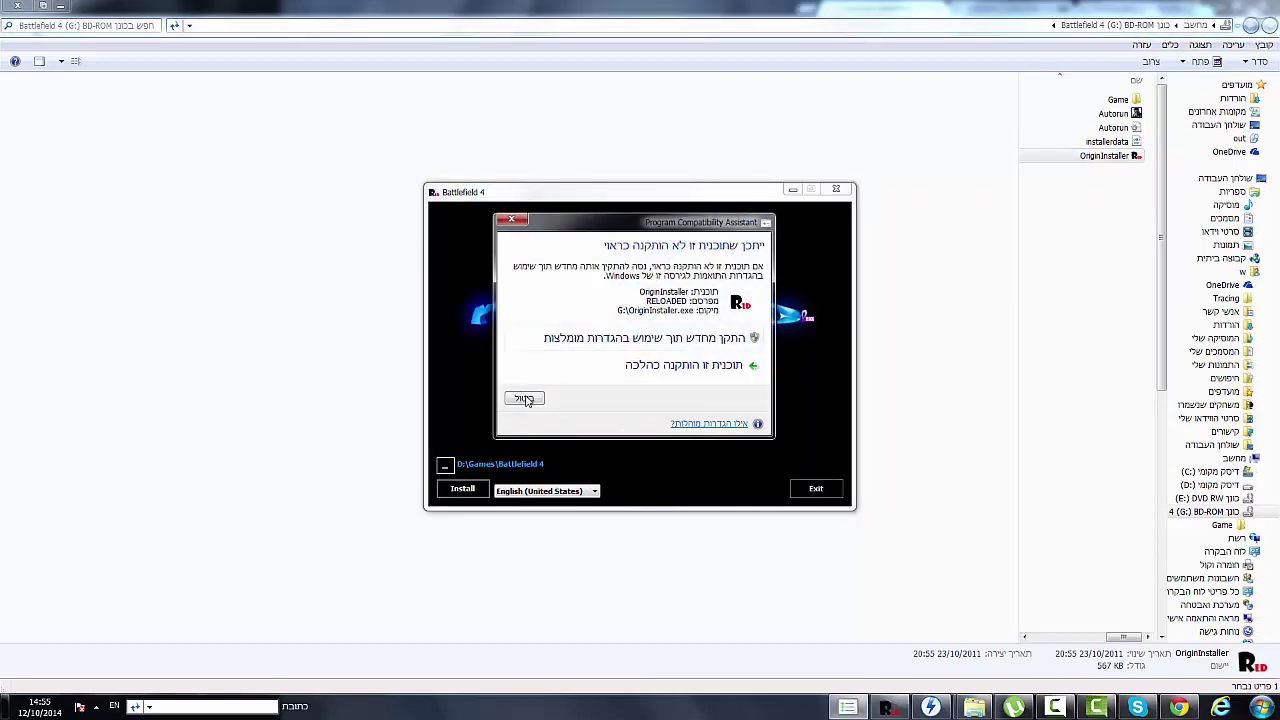
click(525, 398)
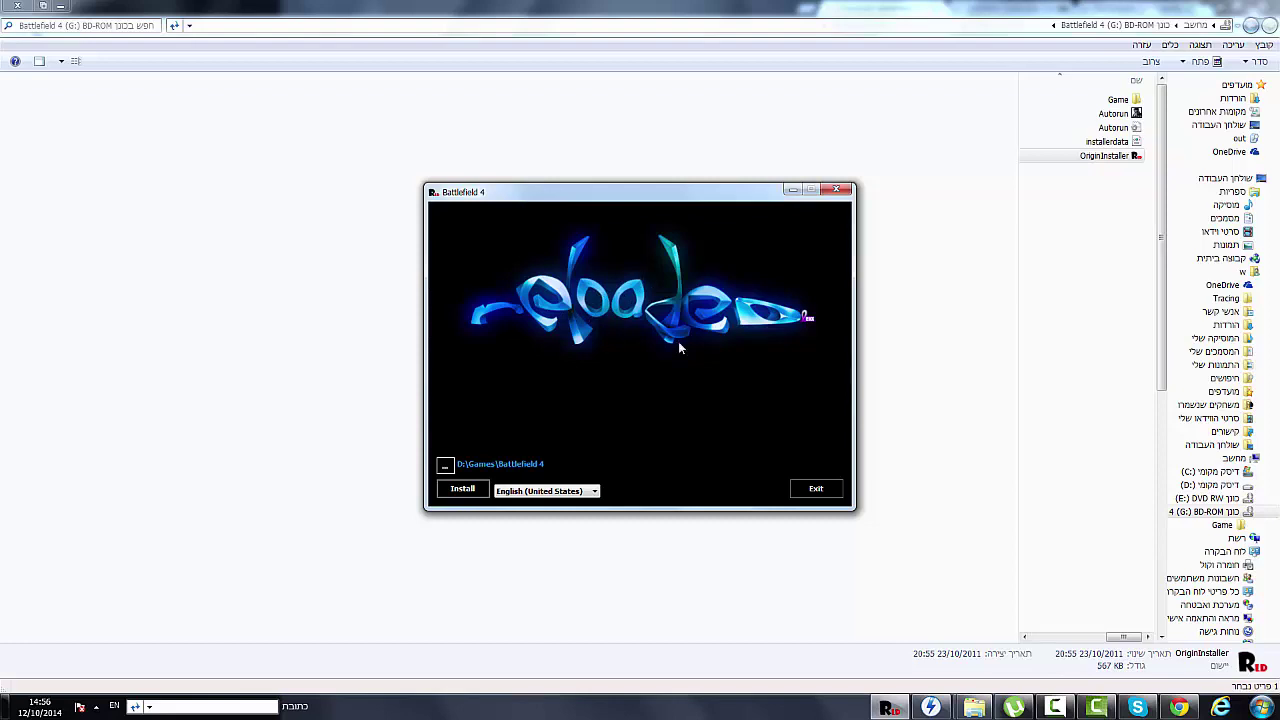
Step: Switch to DAEMON Tools Lite to select rld-bf4b.iso and rld-bf4c.iso in turn, minimizing its window after each to return to the installer
click(944, 707)
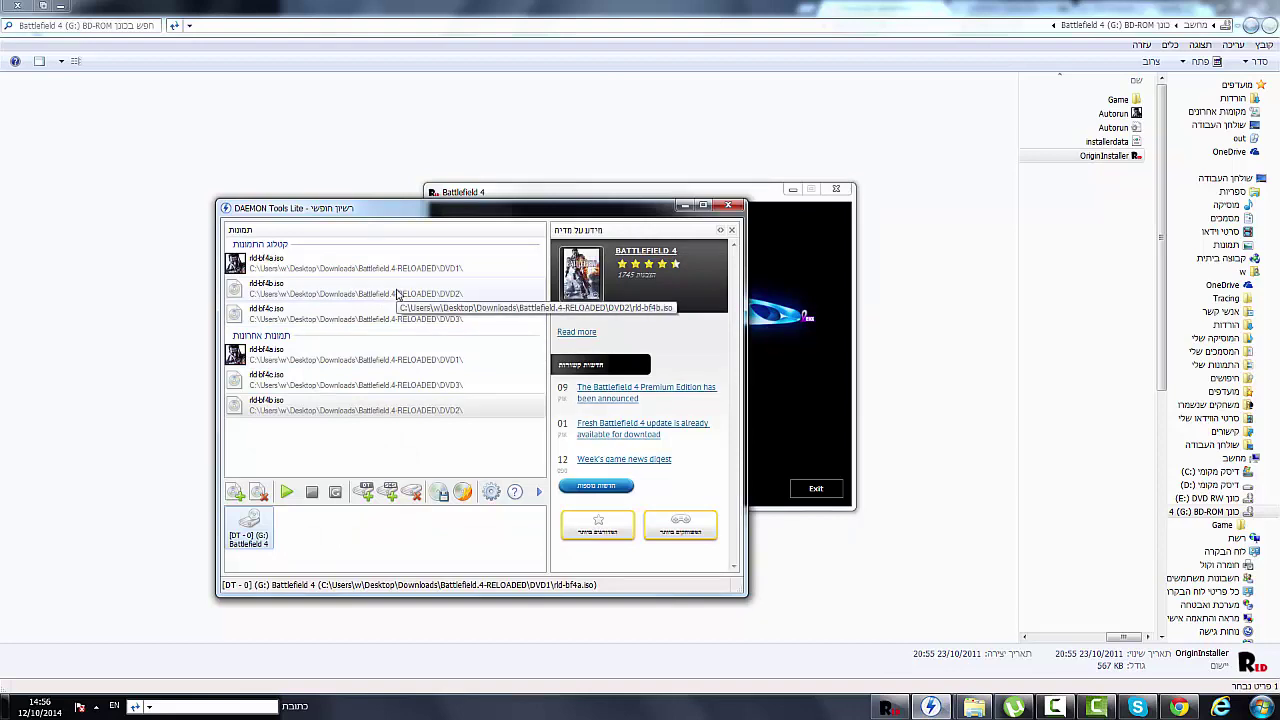
click(365, 295)
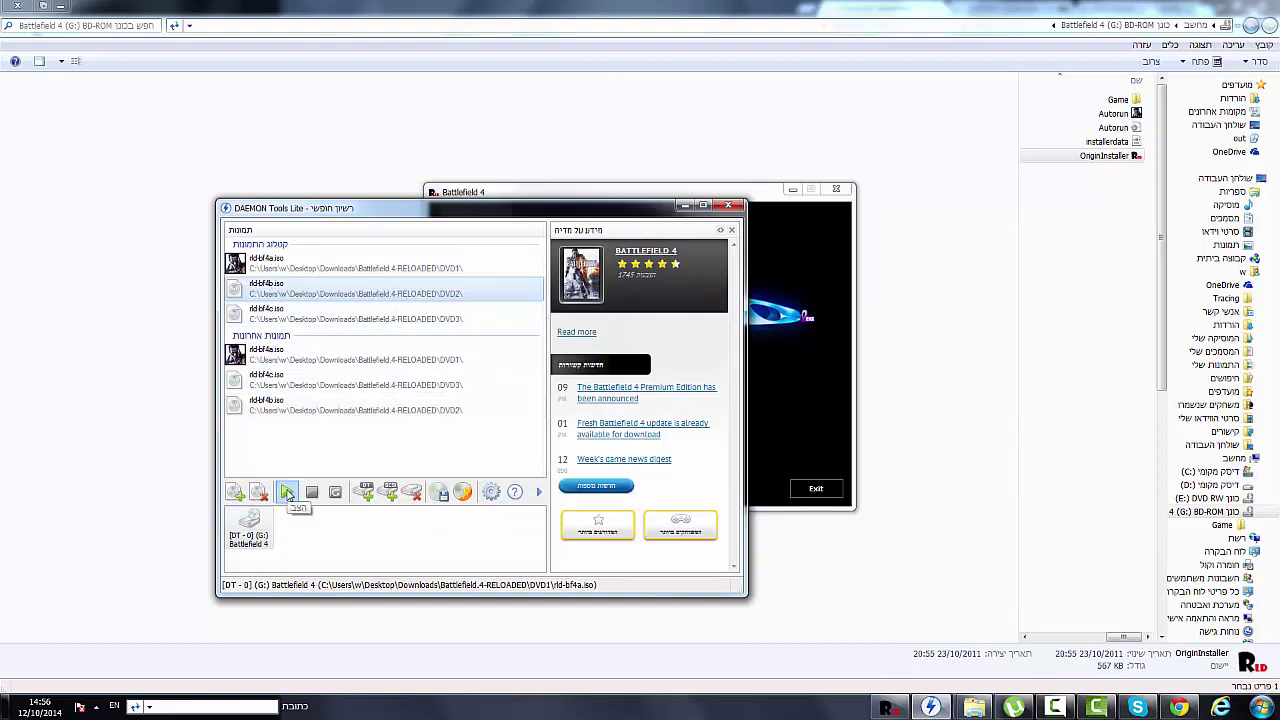
click(684, 205)
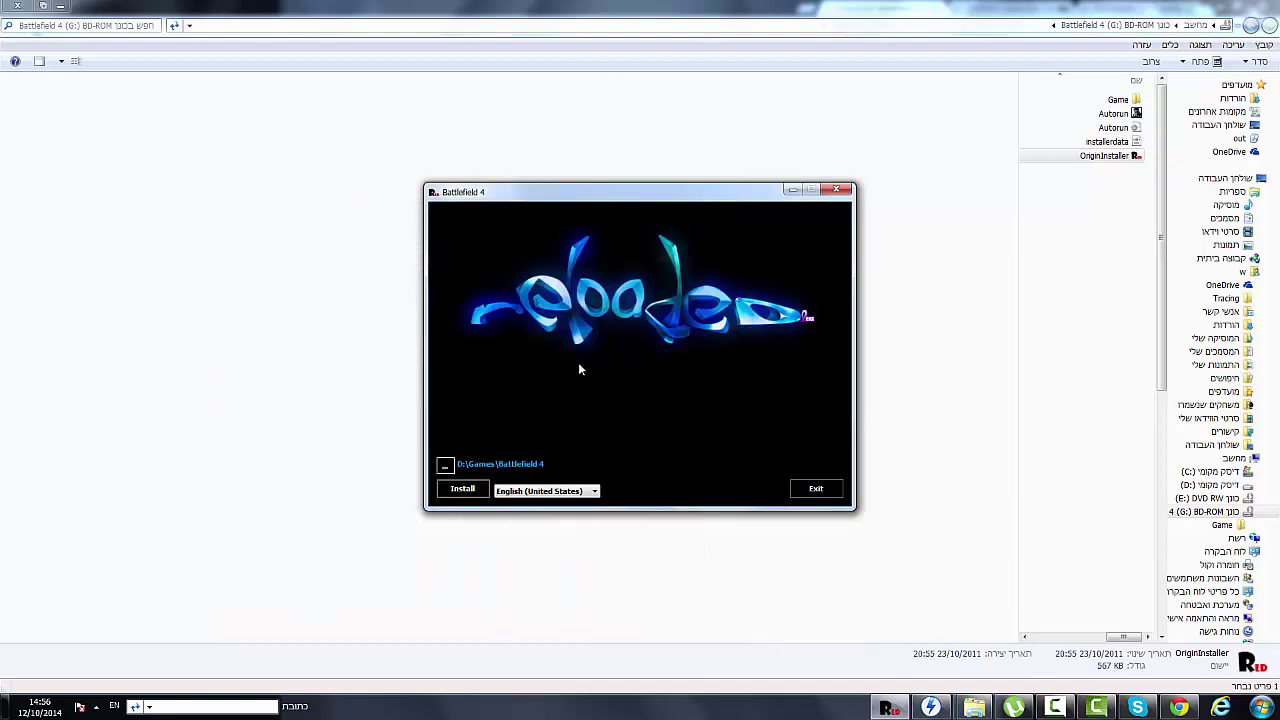
click(930, 707)
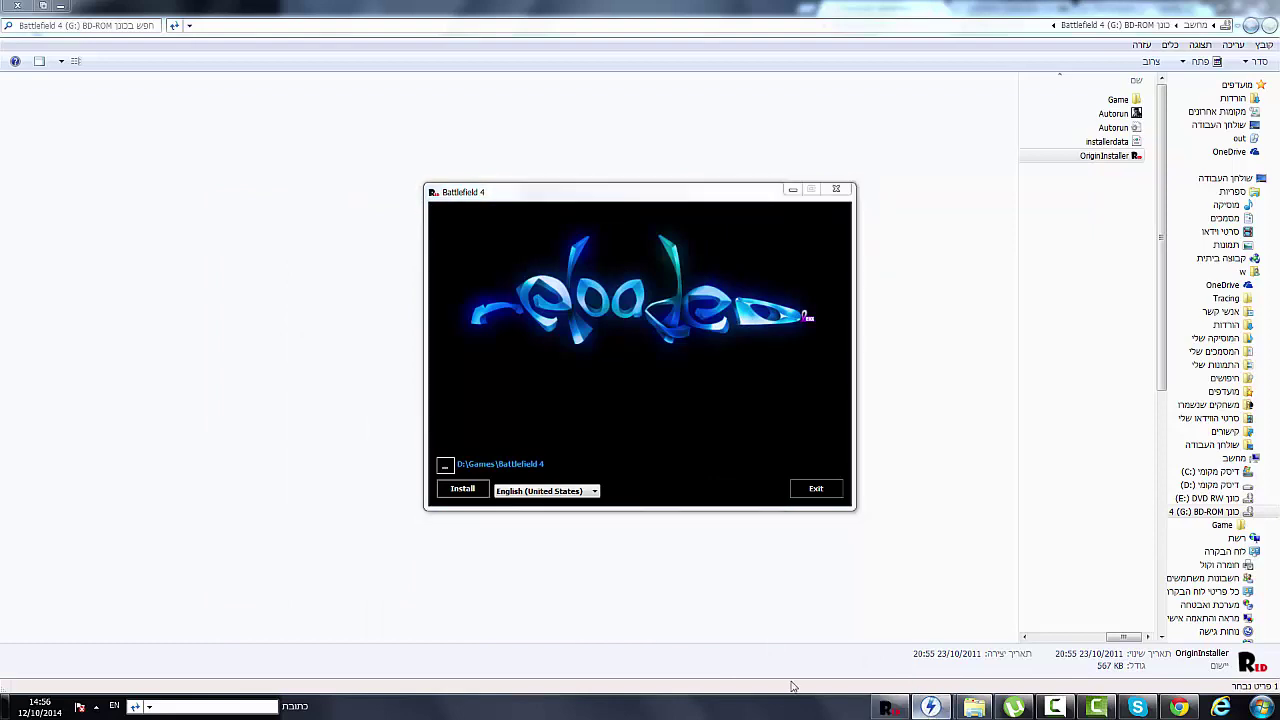
click(343, 319)
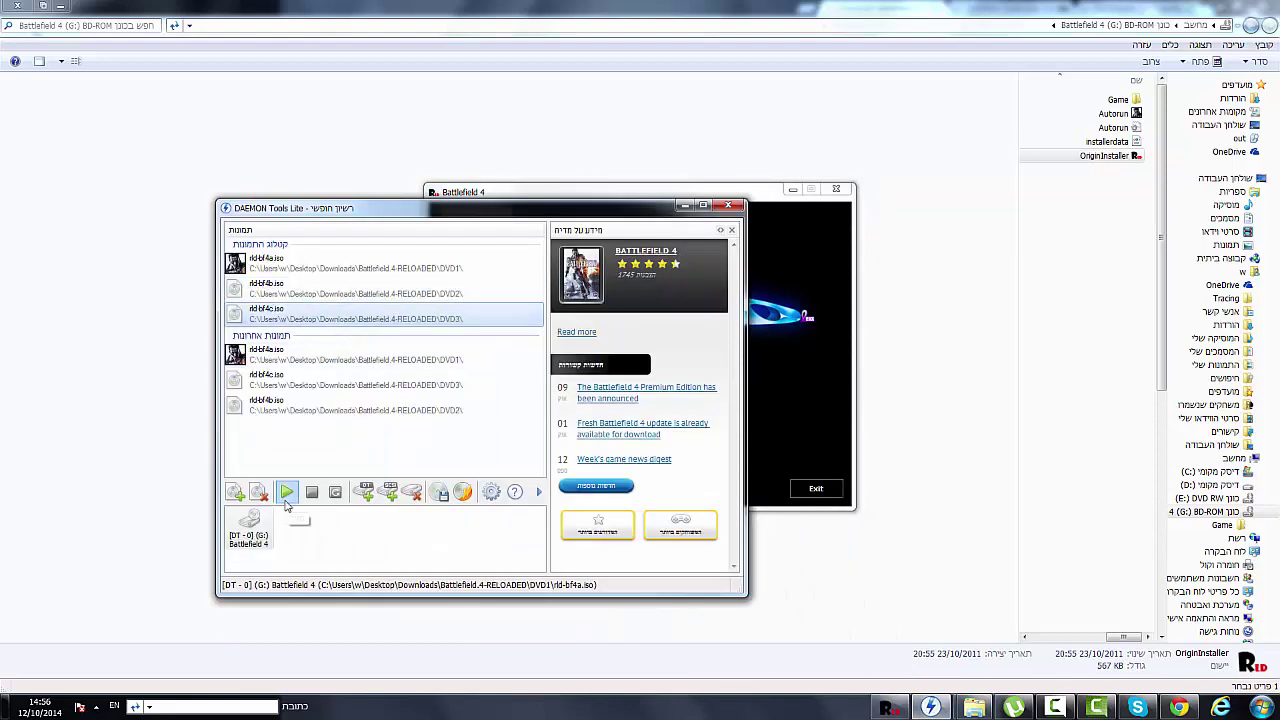
click(686, 206)
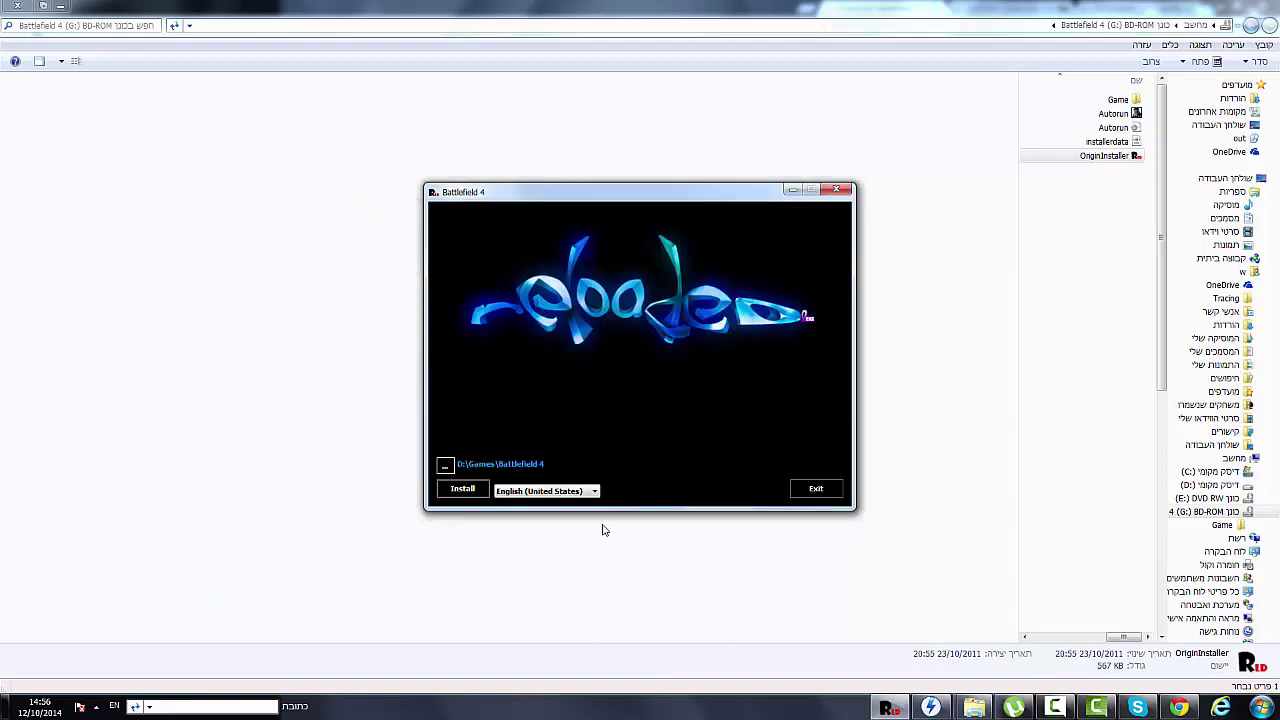
Step: Exit the Battlefield 4 installer, report the program as correctly installed and close the G: disc window
click(816, 489)
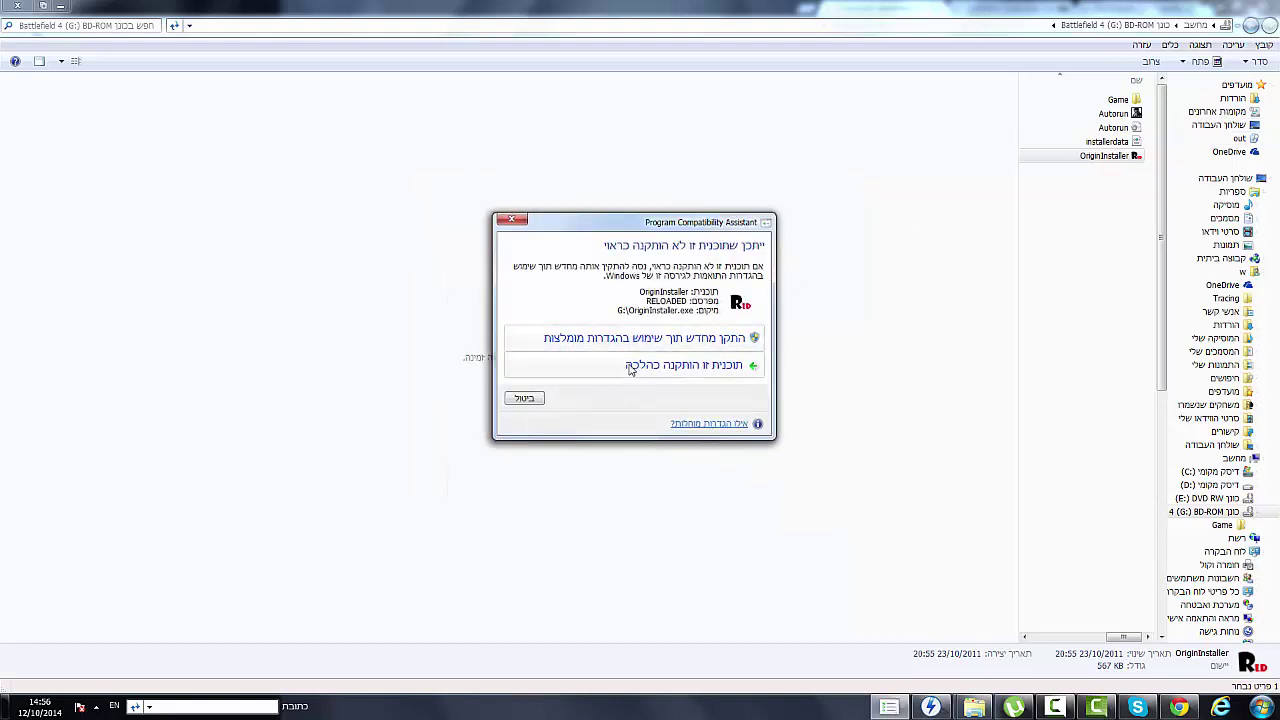
click(633, 366)
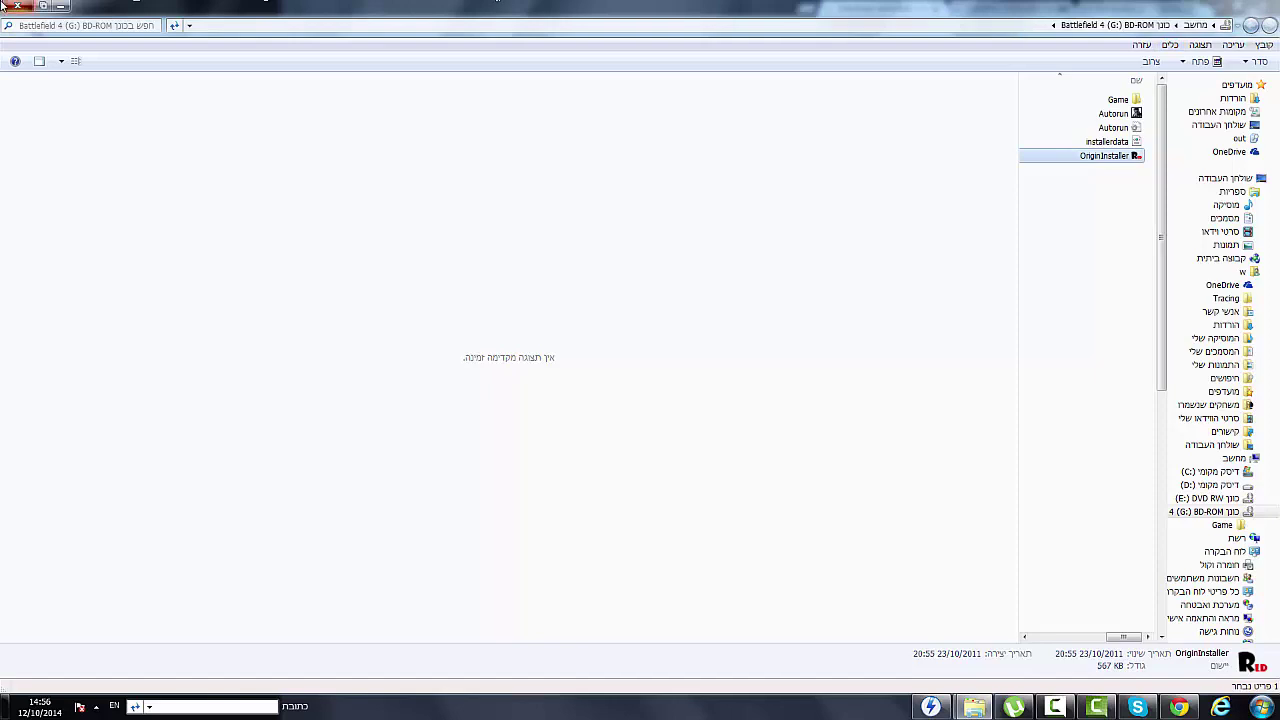
click(17, 6)
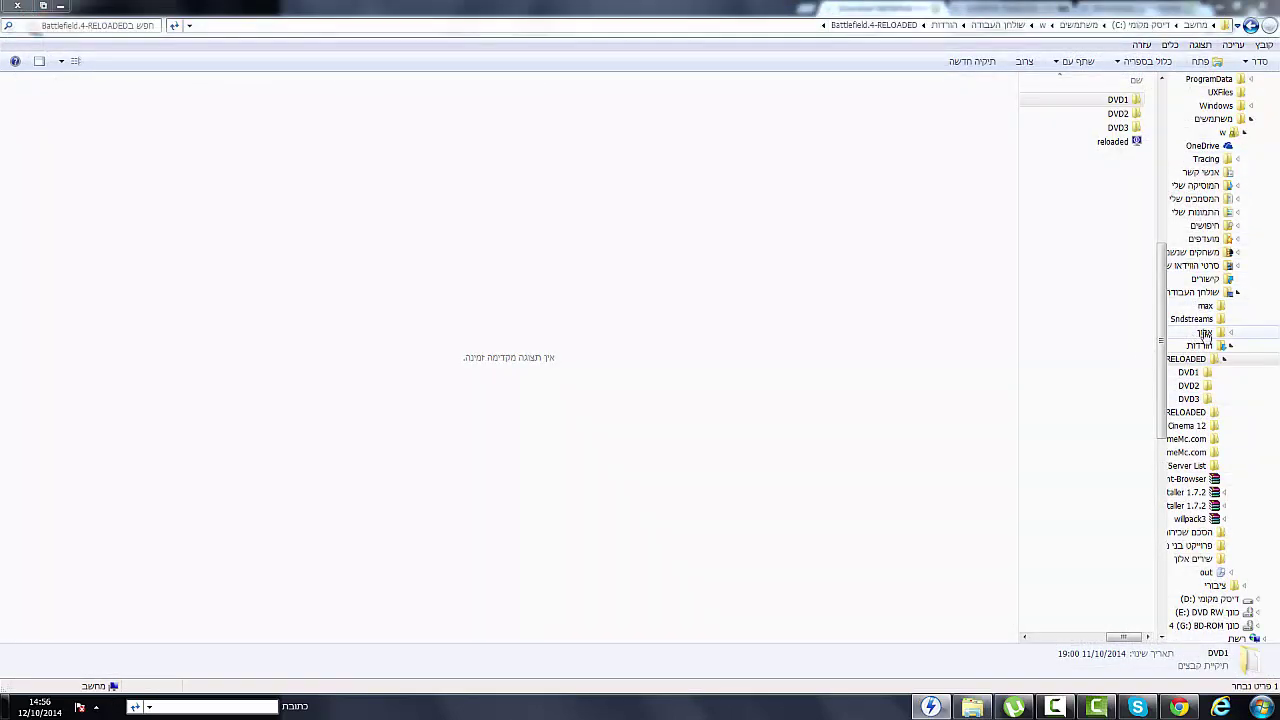
Step: Widen the navigation pane, shrink the preview pane to show the file details columns, and select the Battlefield.4-RELOADED folder
drag(1155, 260, 1097, 201)
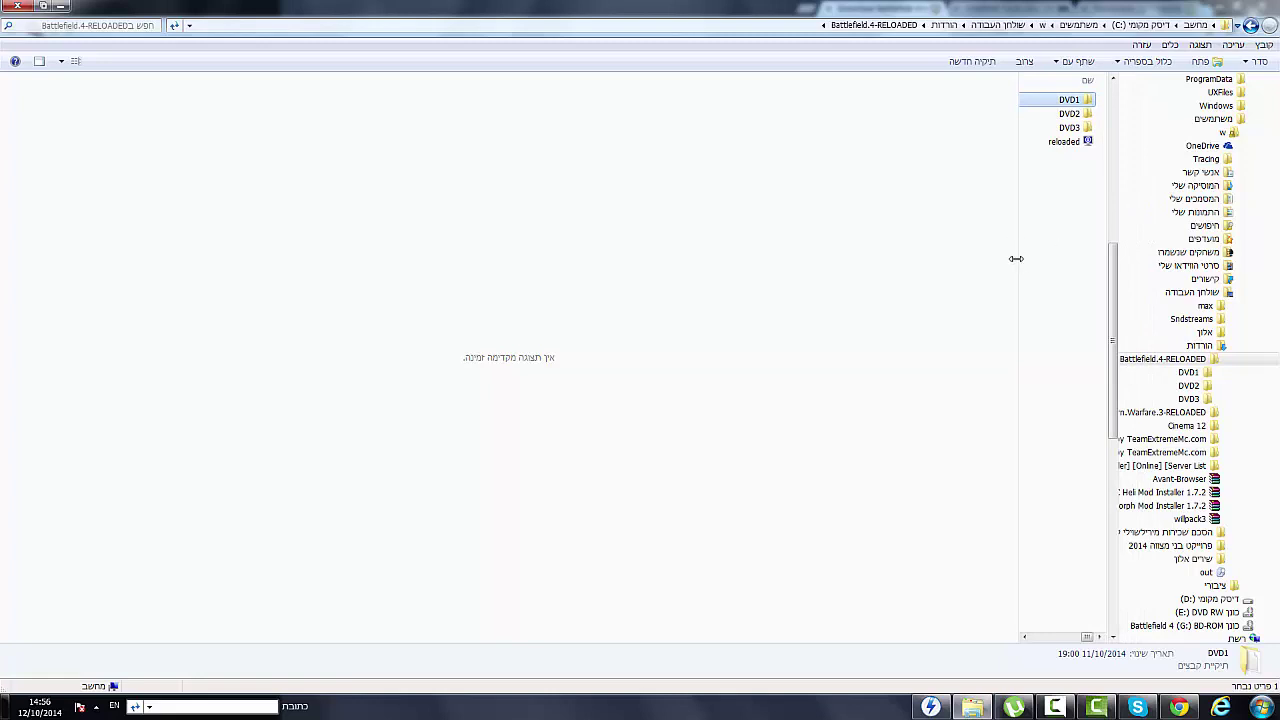
drag(1016, 258, 4, 365)
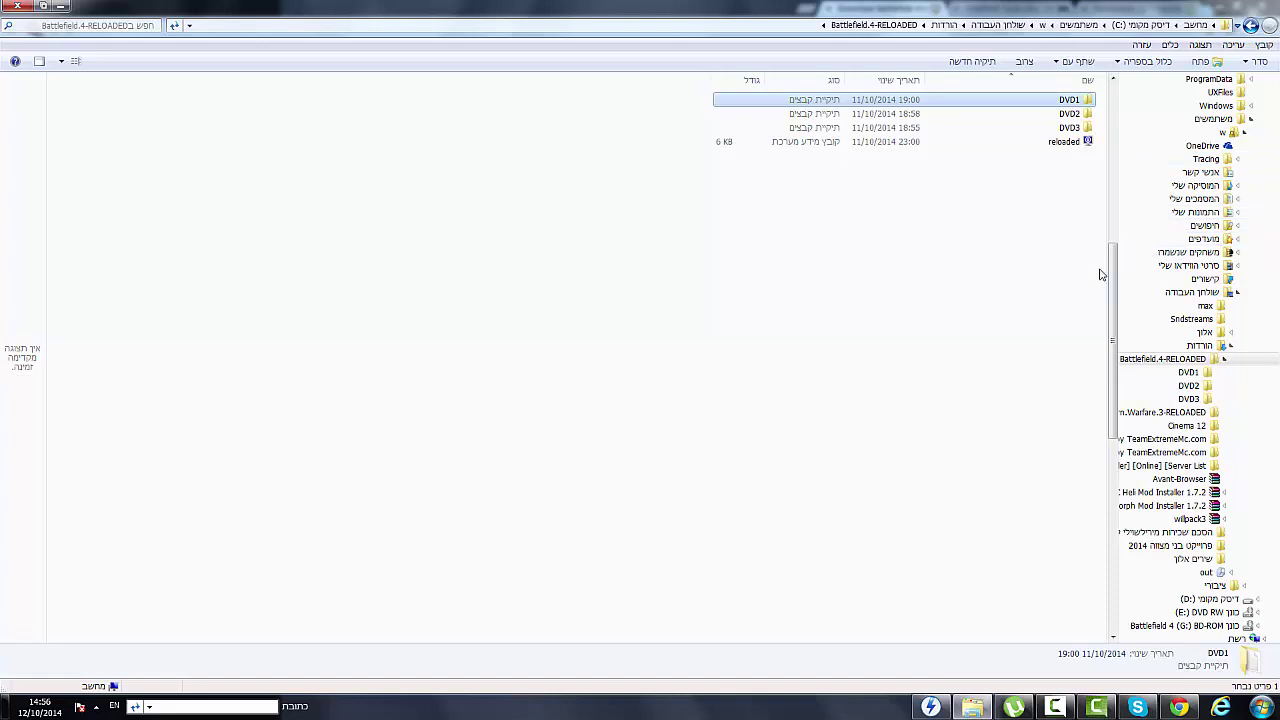
drag(1103, 254, 1096, 313)
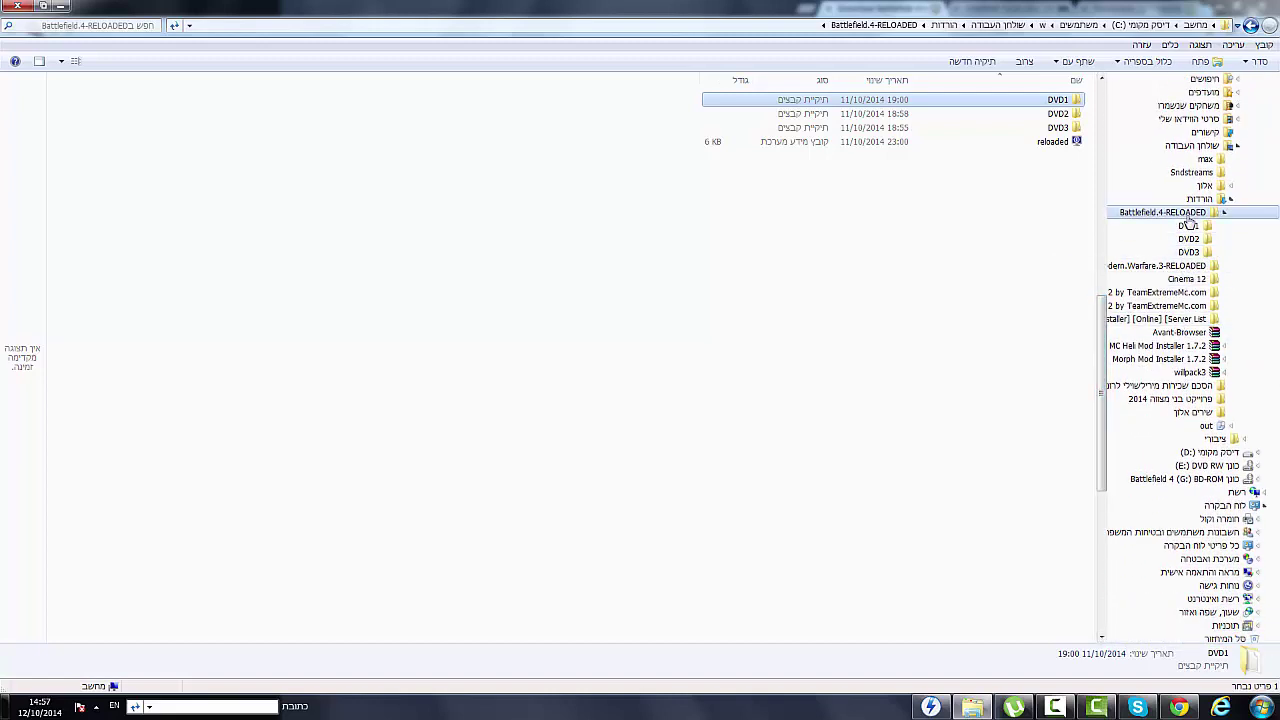
click(1186, 214)
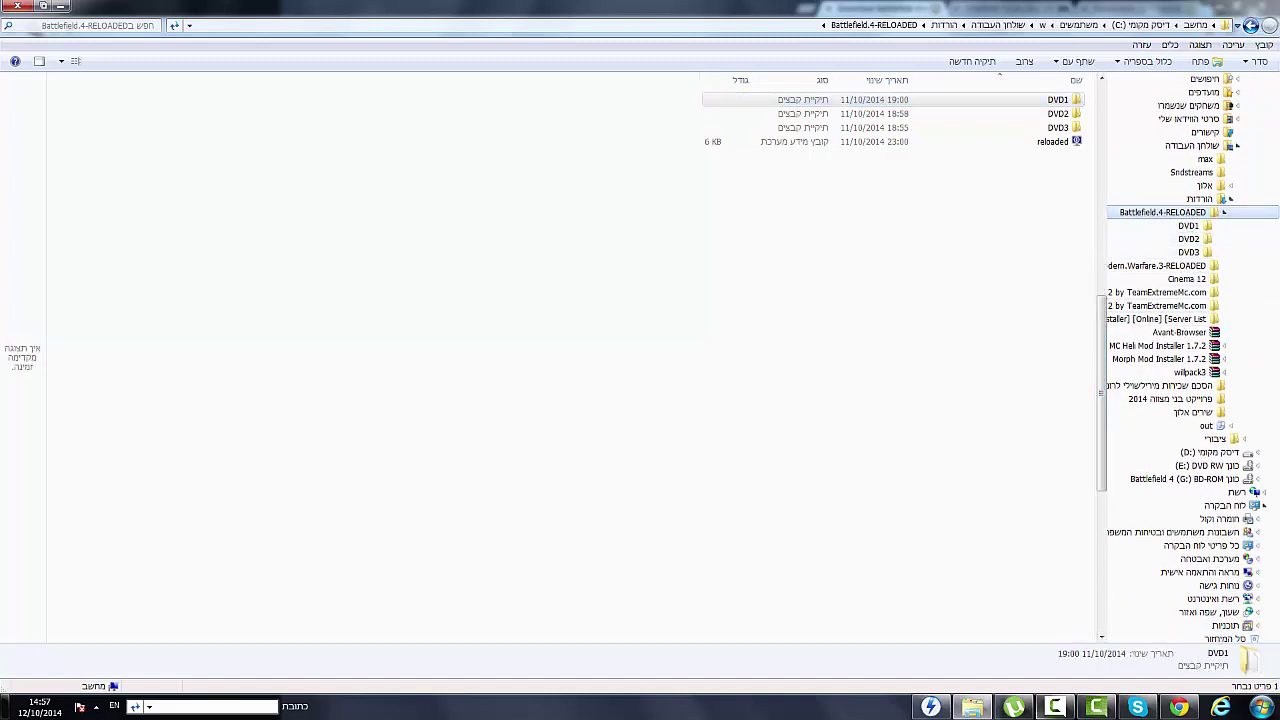
click(1055, 706)
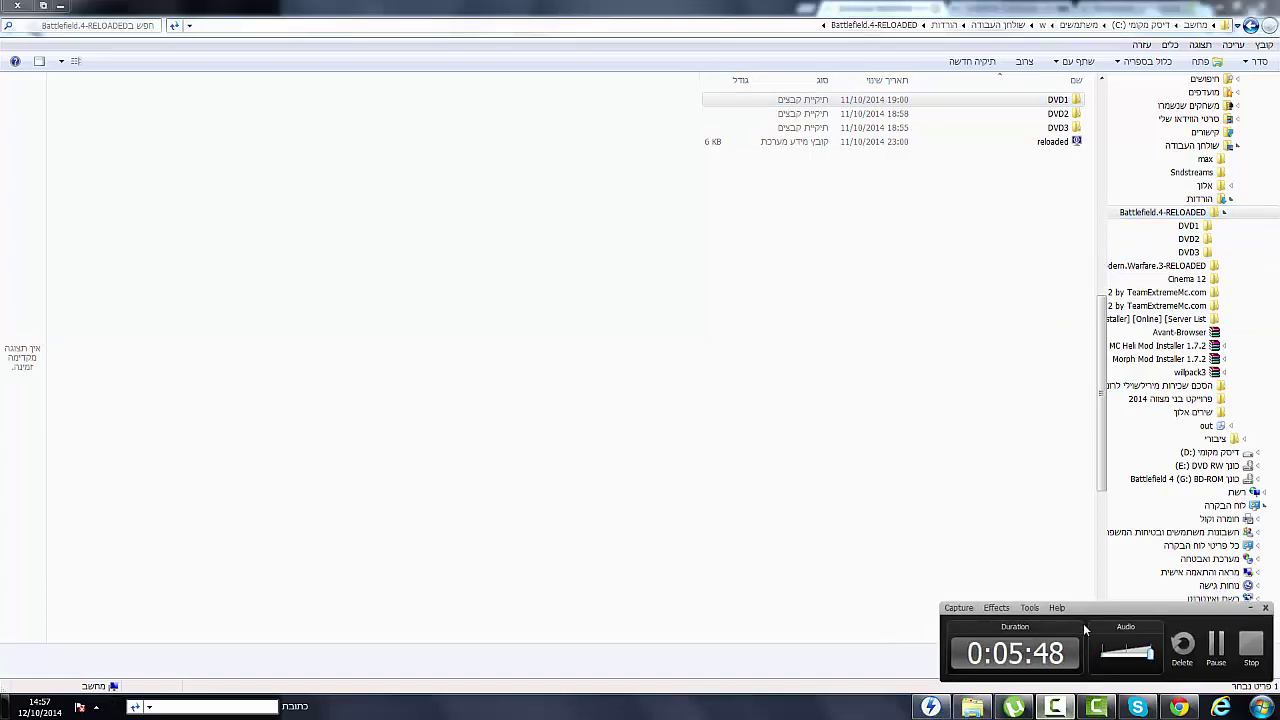
click(1220, 647)
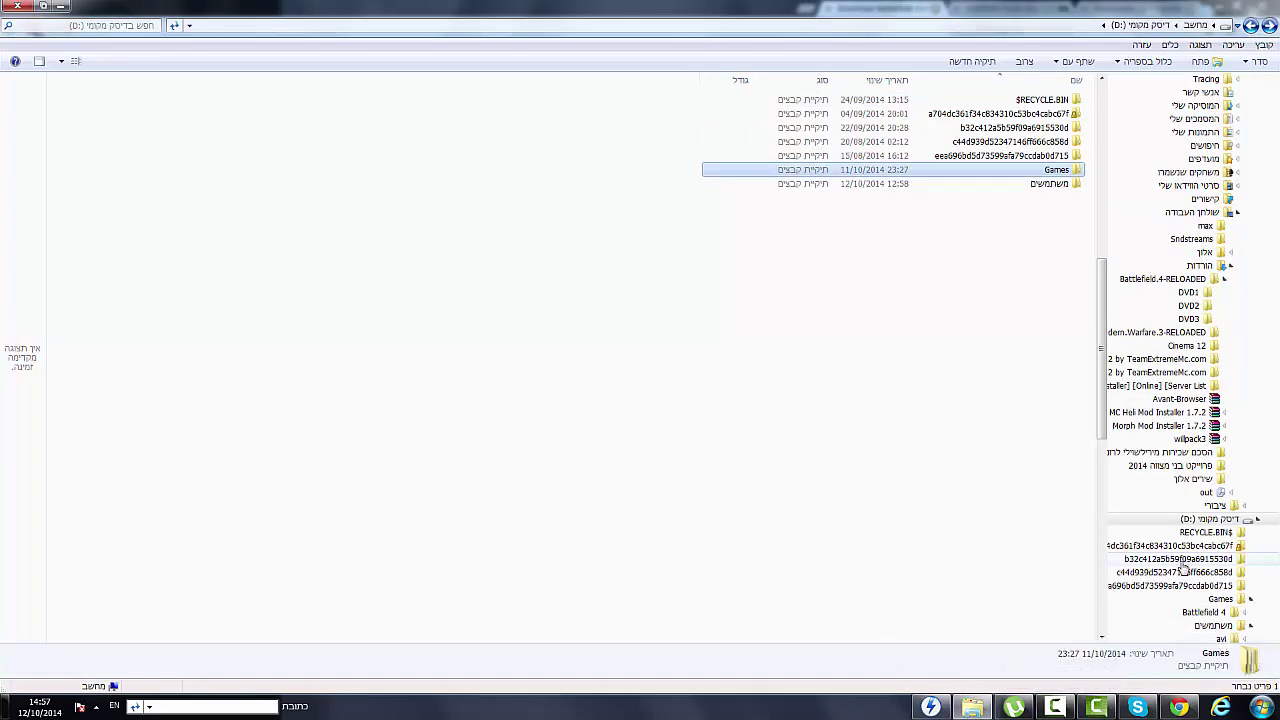
Step: Open the Battlefield 4 folder inside Games on drive D: to view its contents
click(1218, 626)
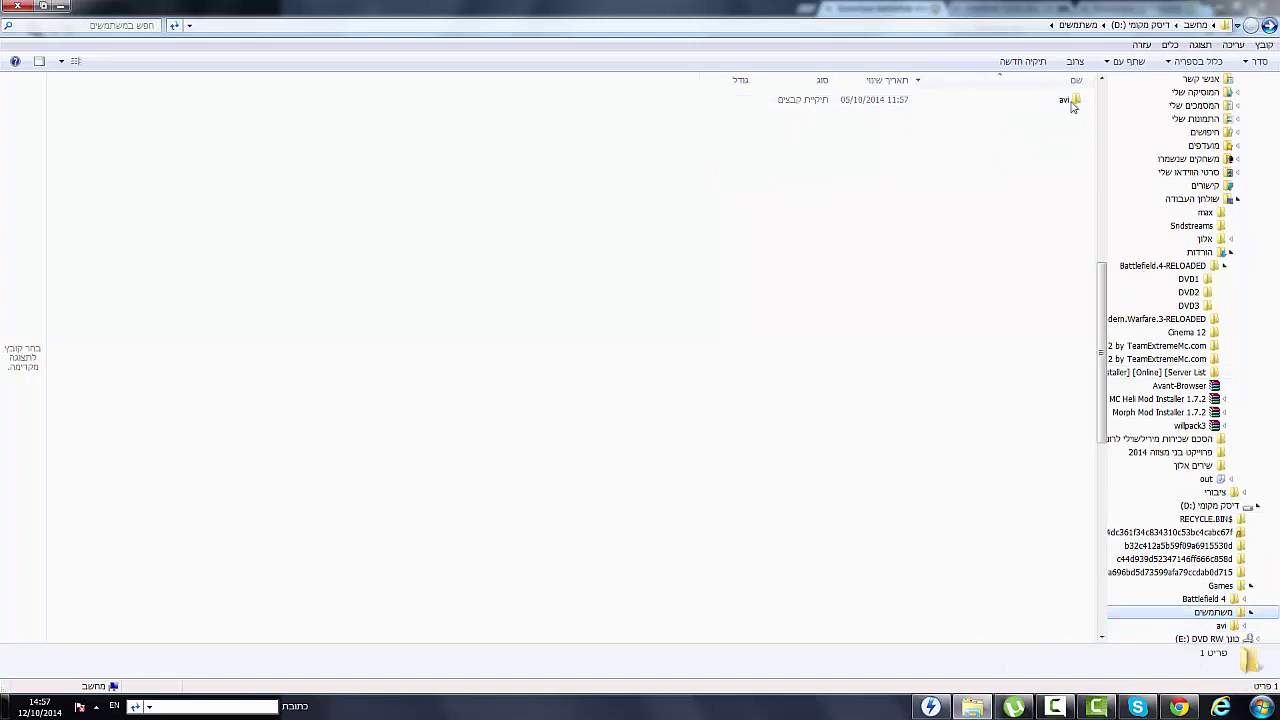
click(1205, 598)
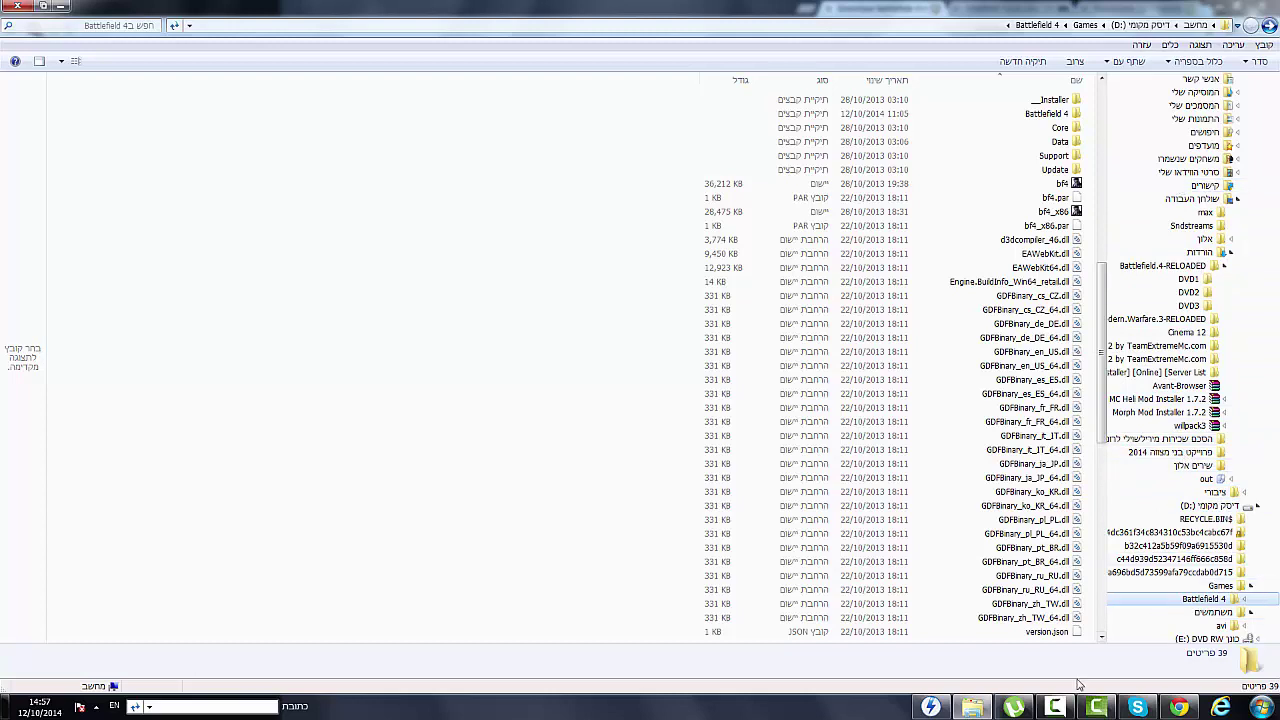
click(1054, 707)
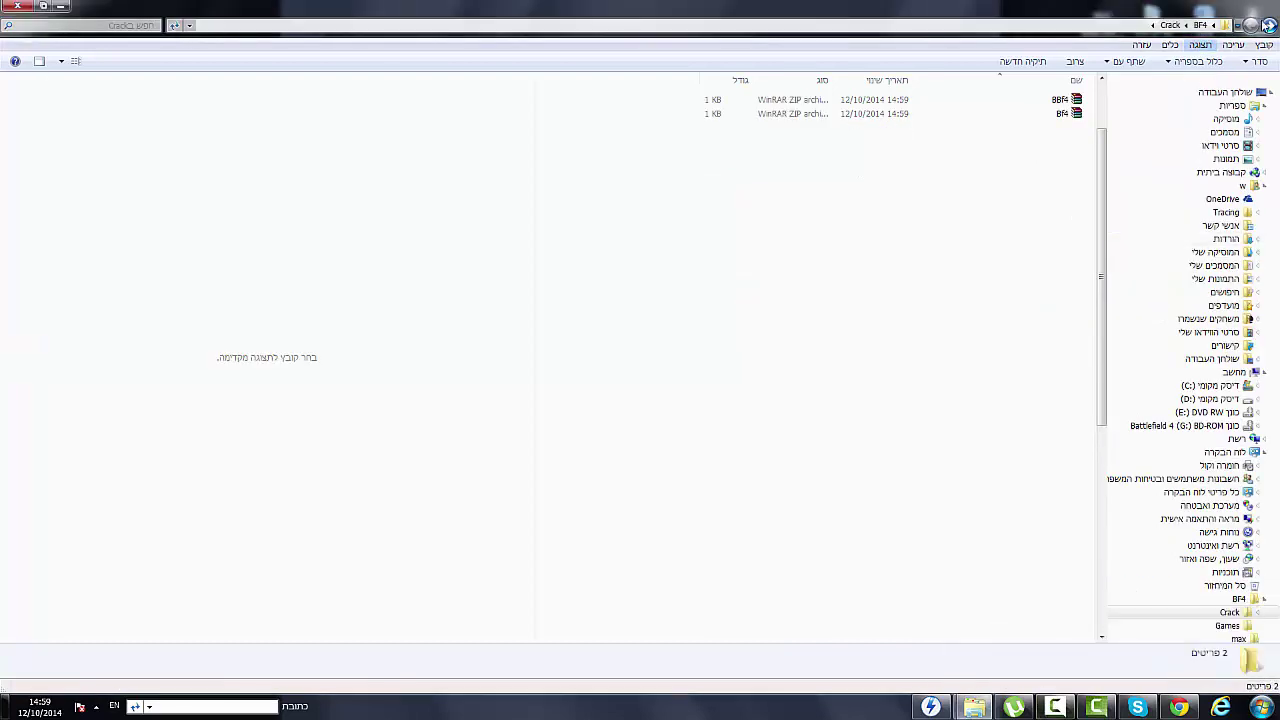
Step: Go back to the BF4 folder, select Games, and reopen the Crack folder to view its BBf4 and Bf4 archives
click(1268, 26)
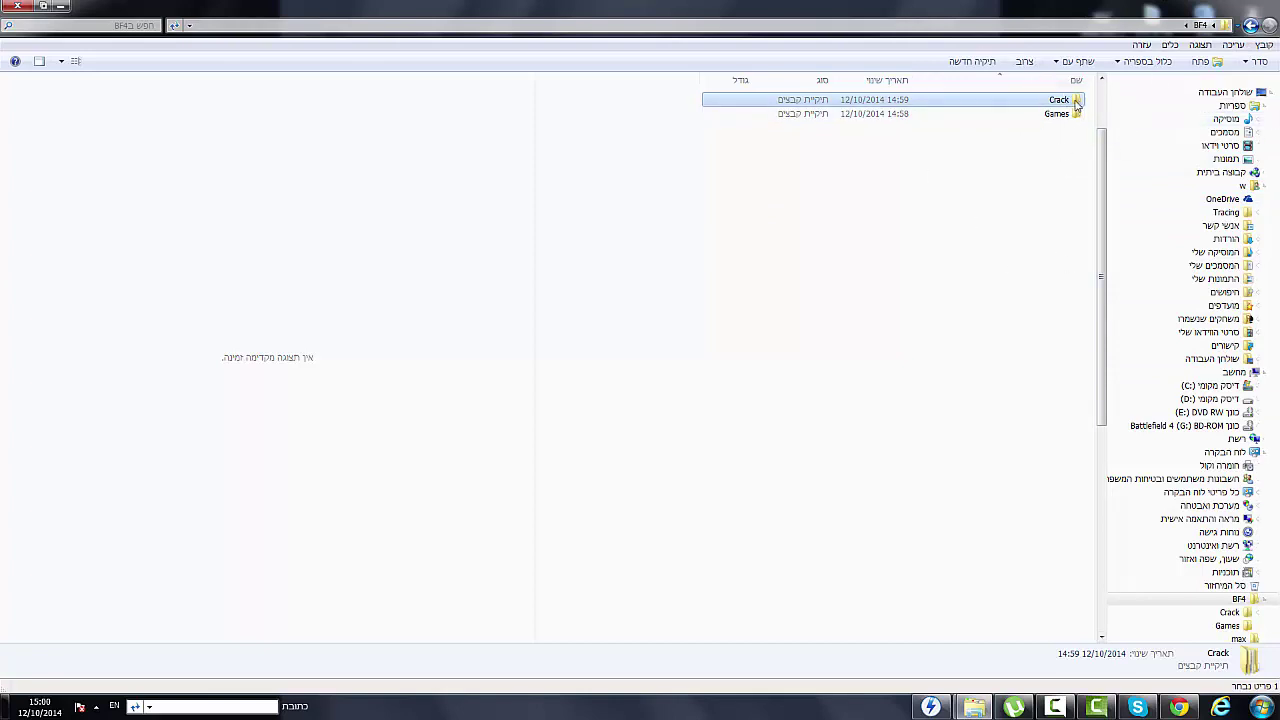
click(1050, 118)
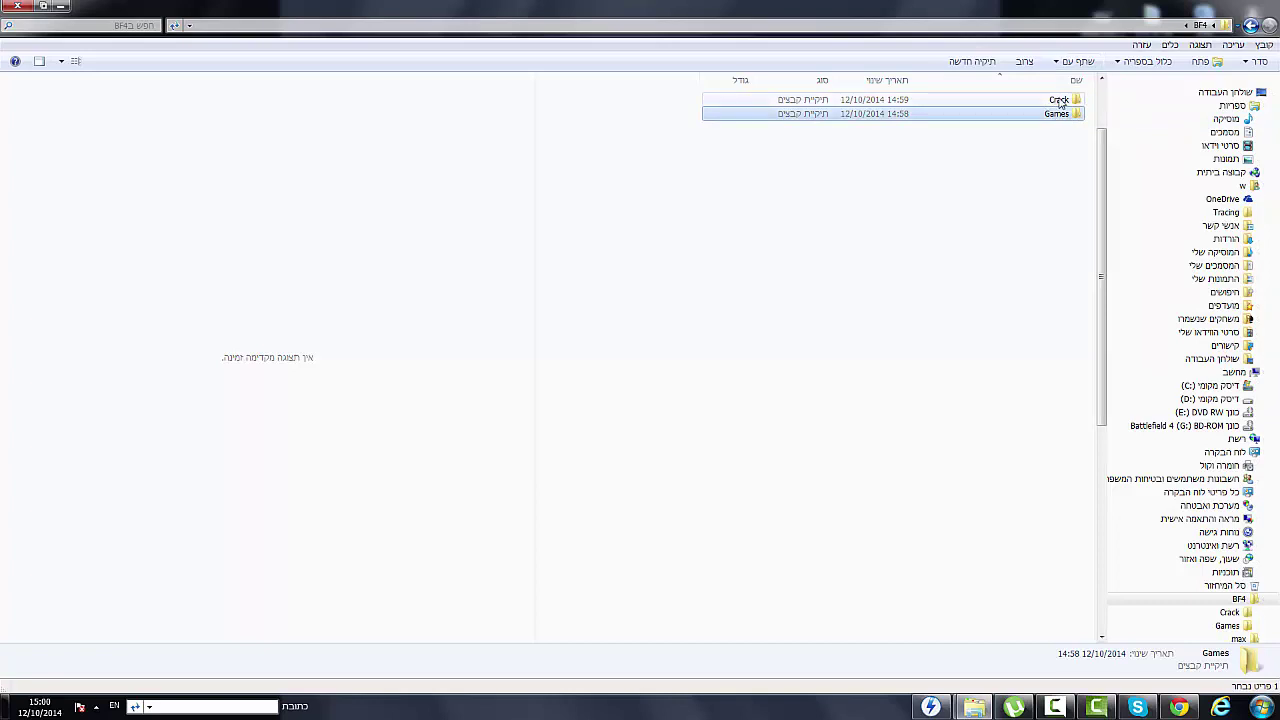
double_click(1060, 102)
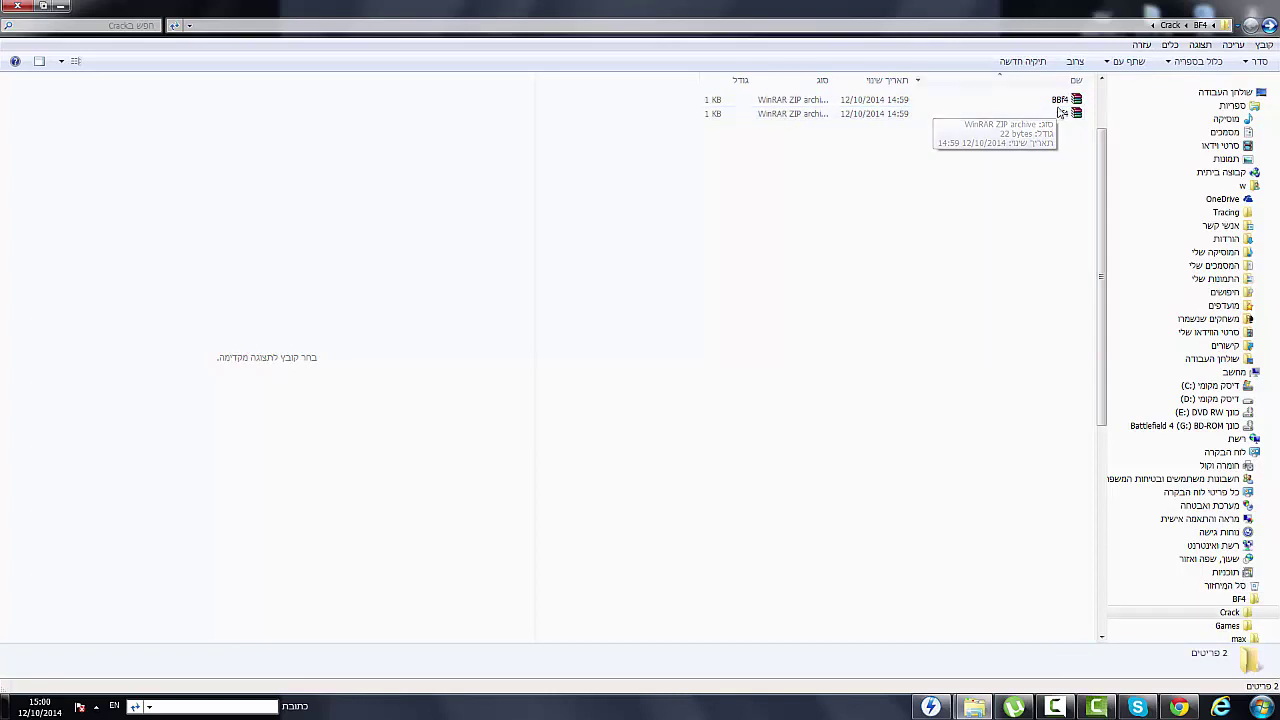
drag(769, 348, 952, 378)
click(1262, 706)
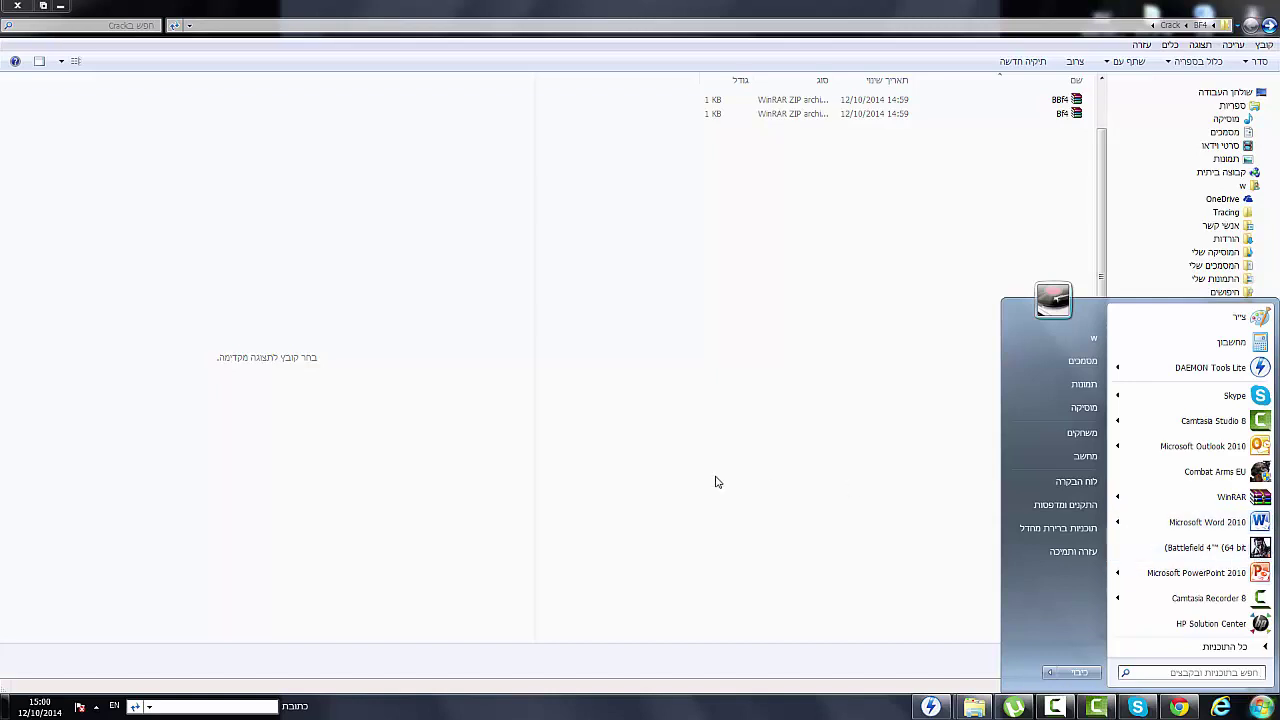
click(690, 305)
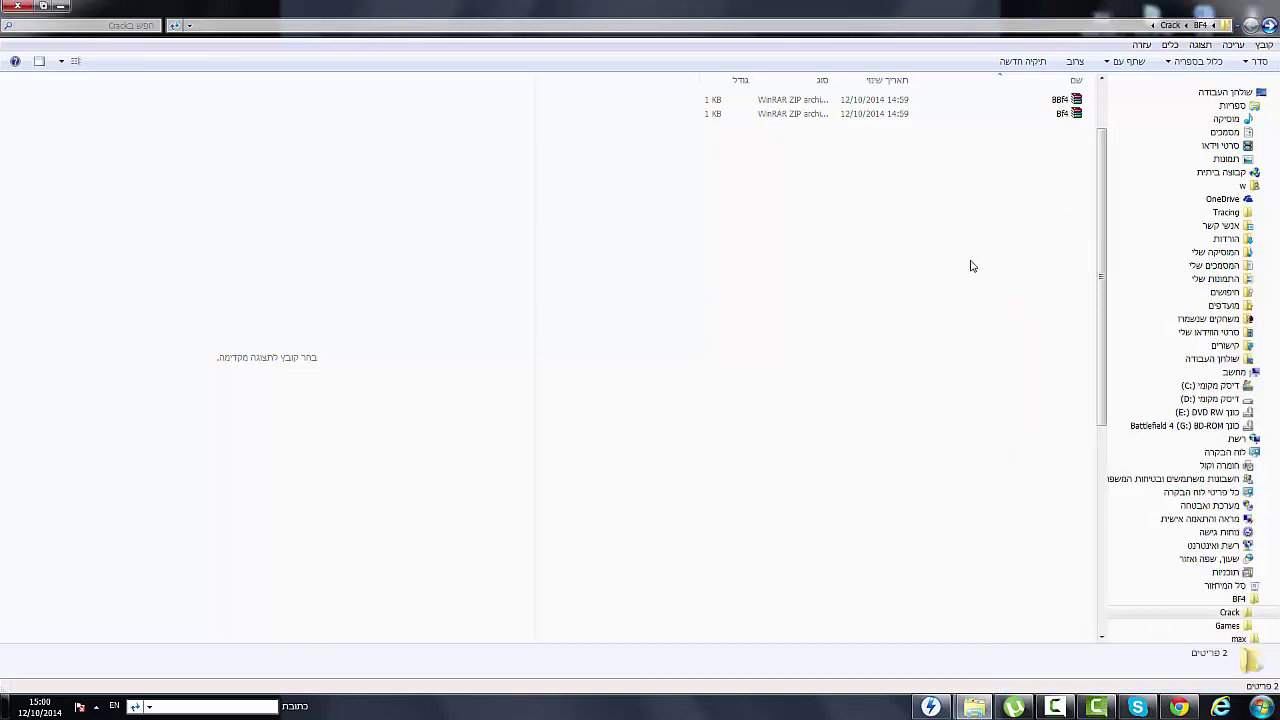
drag(950, 293, 1048, 86)
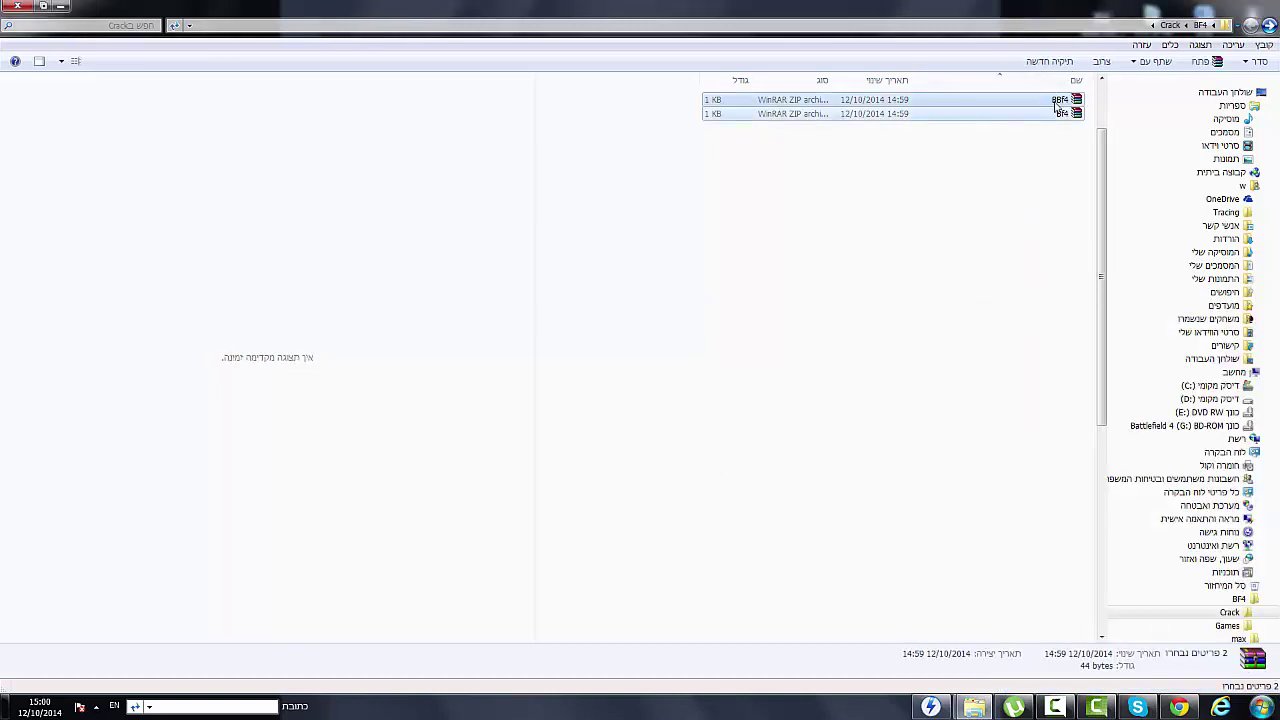
right_click(1056, 101)
click(684, 147)
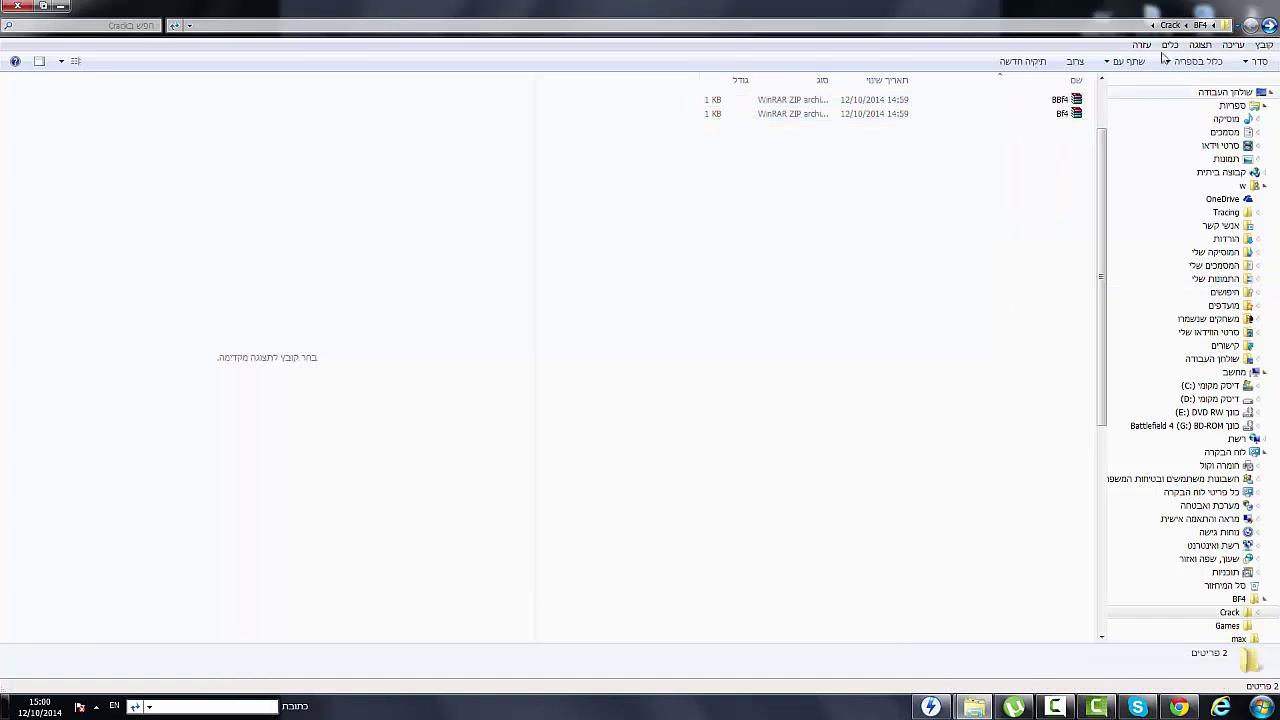
click(1262, 707)
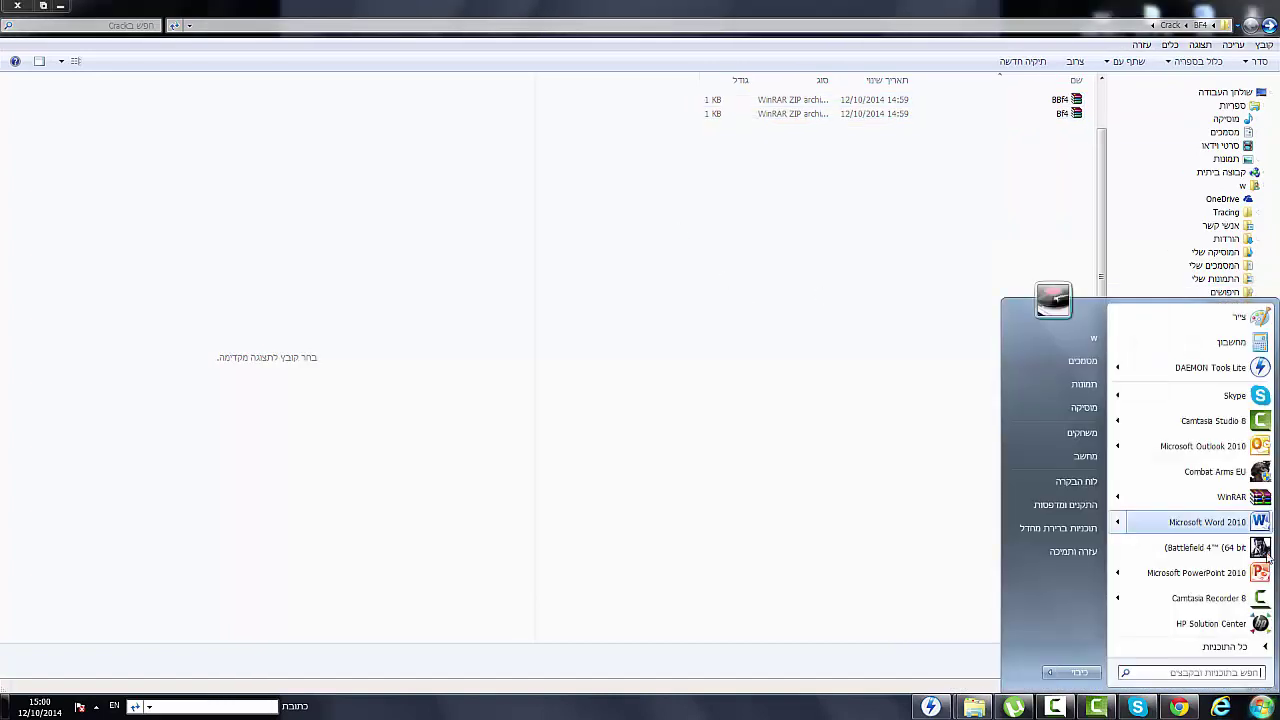
click(1262, 707)
Step: Leave the Crack folder and browse through Computer to the game's installation folder, D:\Games\Battlefield 4
click(1268, 25)
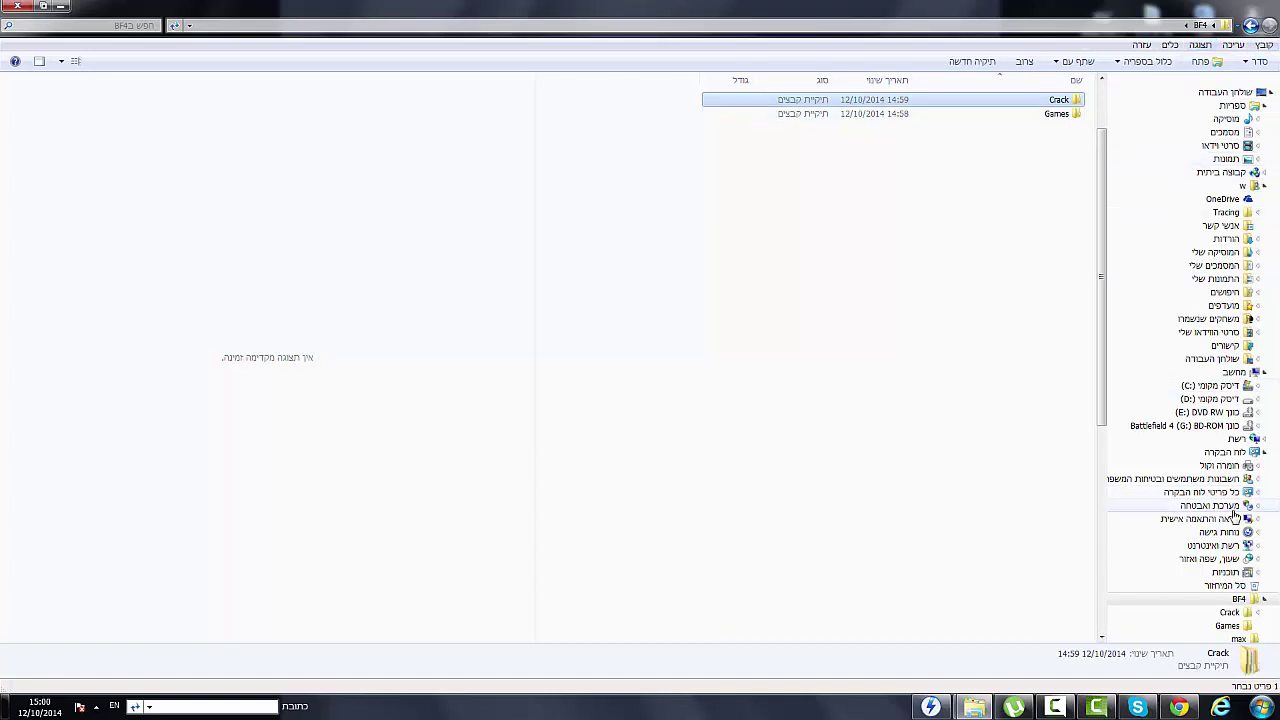
click(1238, 372)
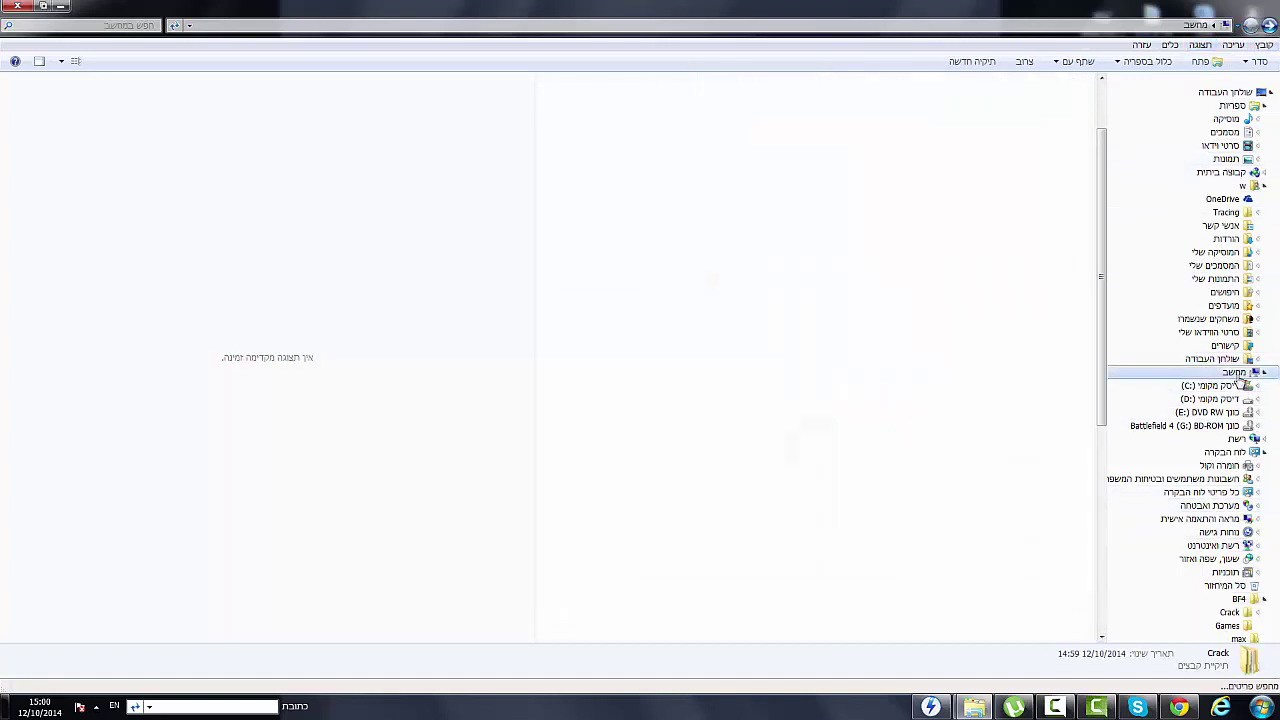
double_click(1007, 122)
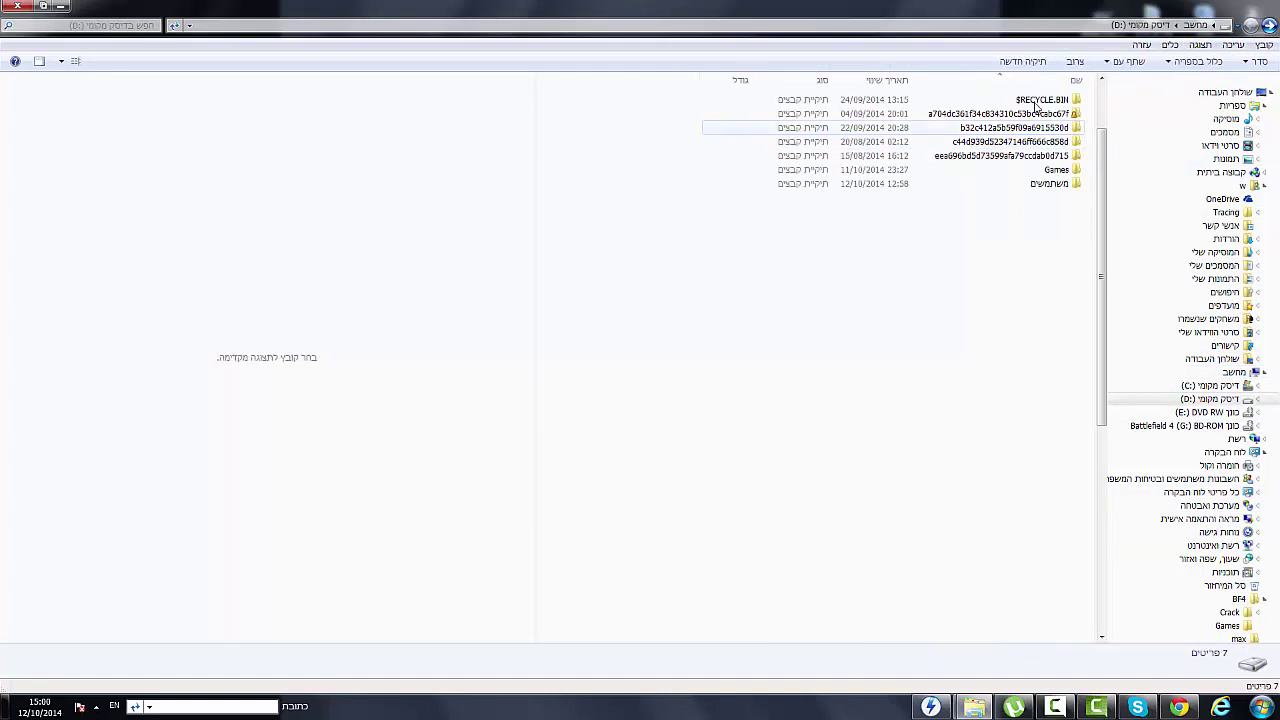
click(1066, 169)
double_click(1068, 181)
double_click(1050, 103)
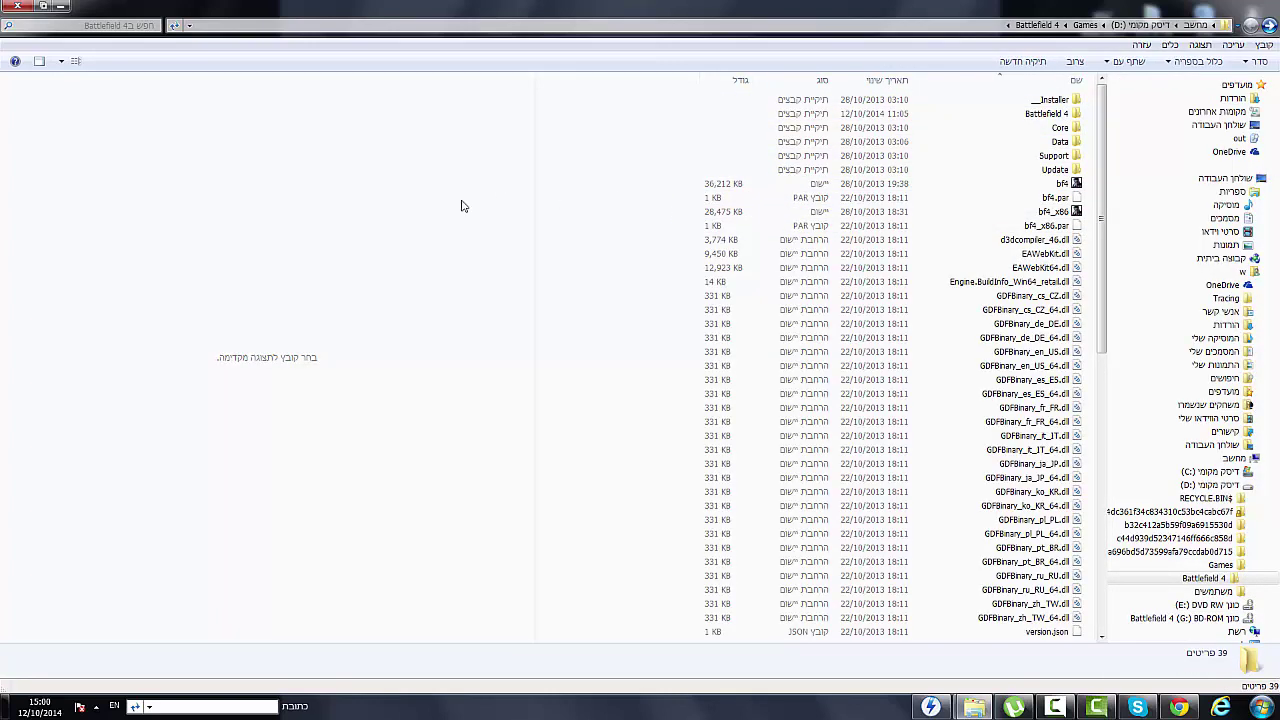
right_click(565, 145)
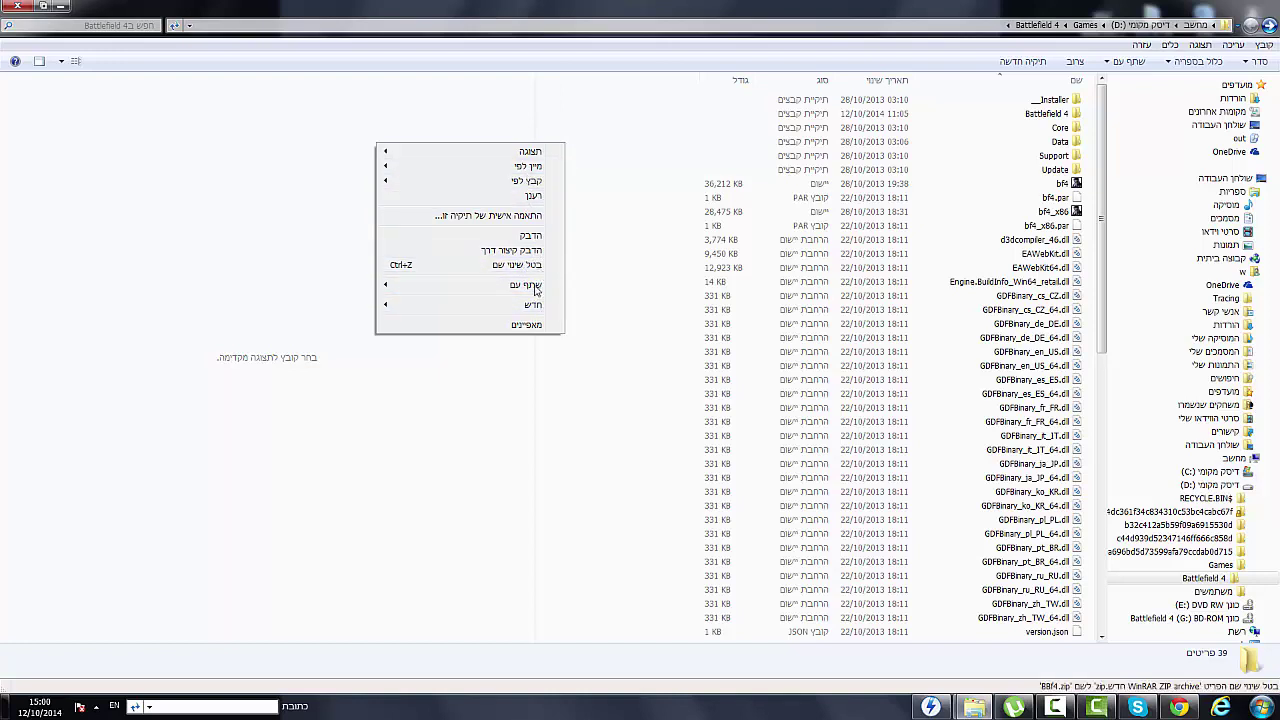
click(404, 435)
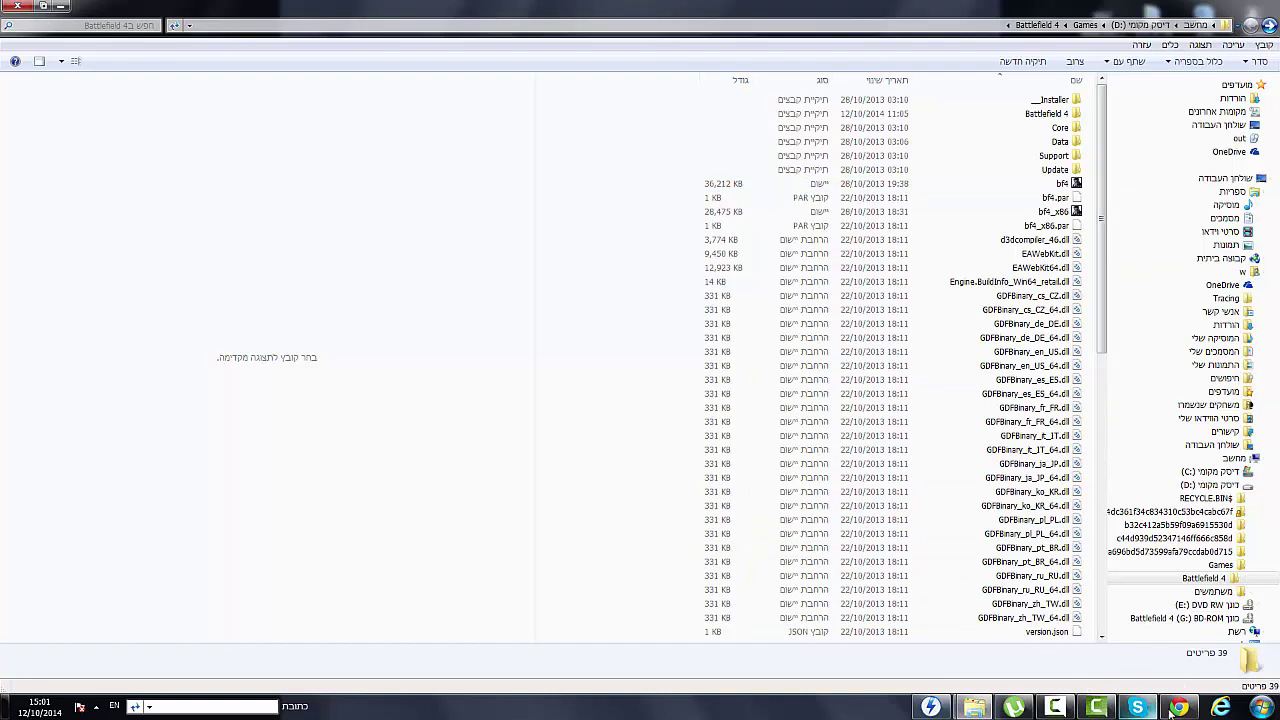
Step: Close the DAEMON Tools Lite window and both Battlefield 4 folder windows
click(940, 710)
right_click(940, 710)
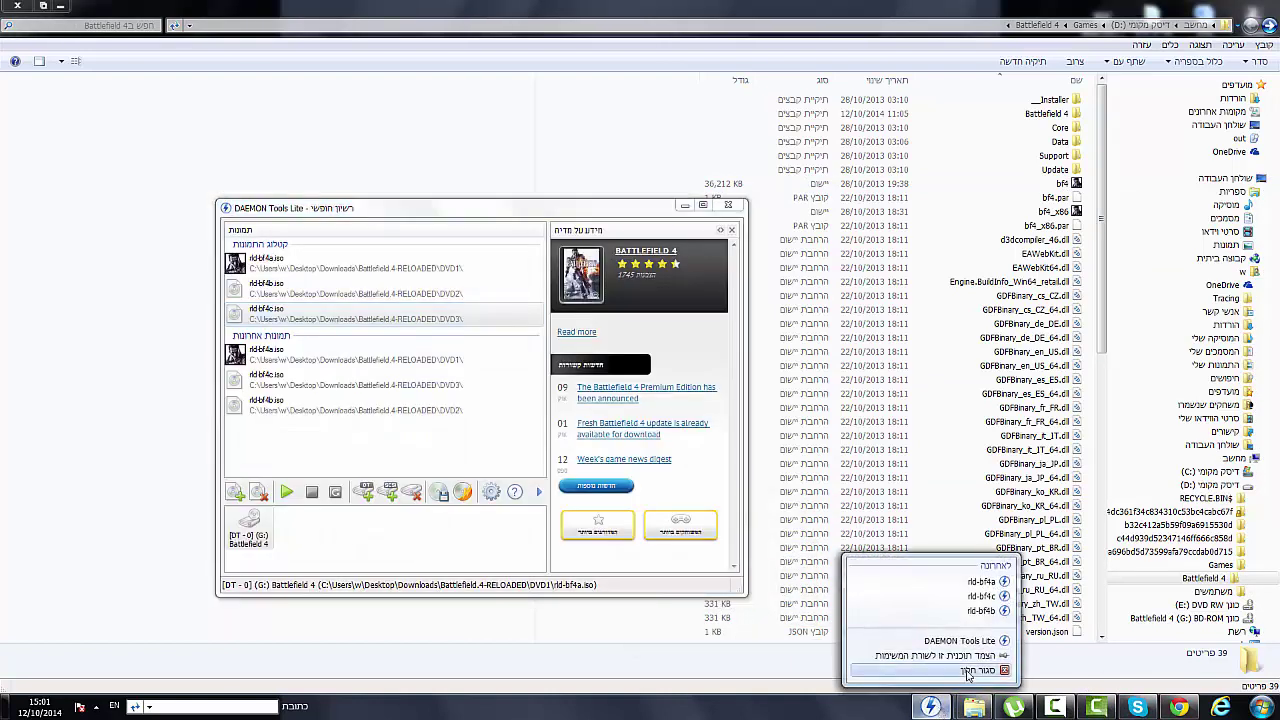
click(905, 676)
click(1013, 708)
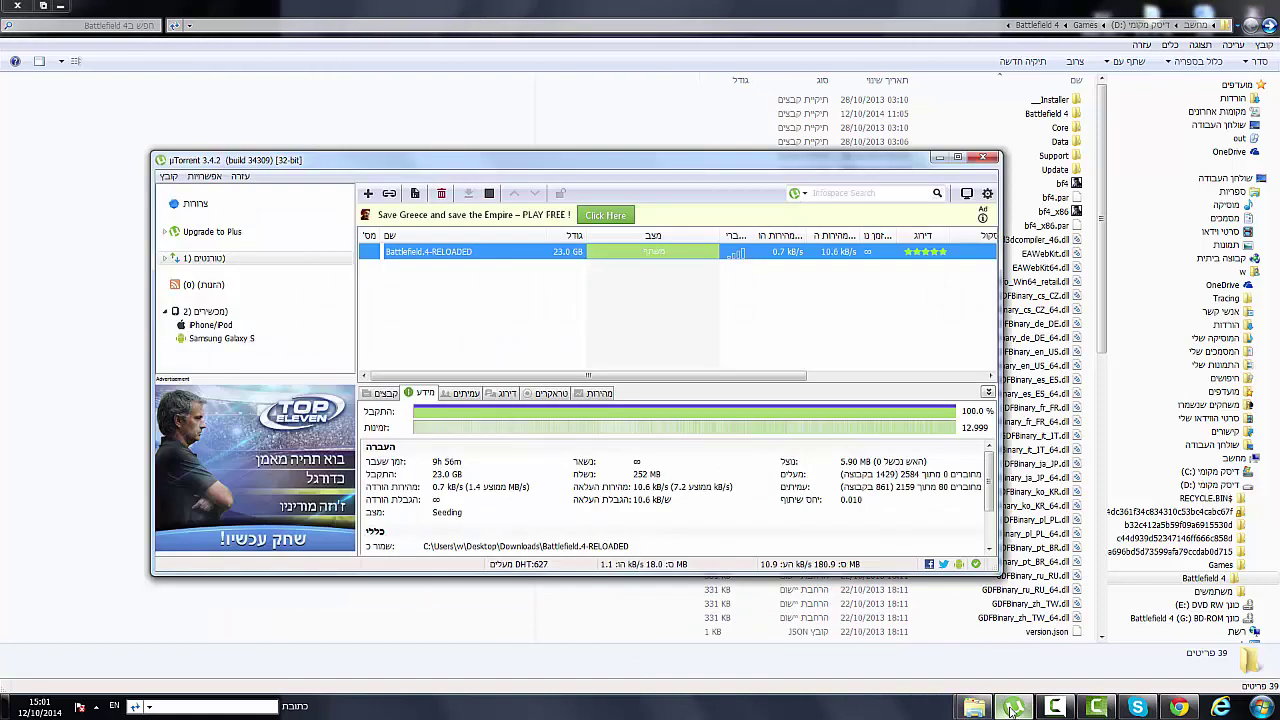
click(1013, 708)
mouse_move(975, 706)
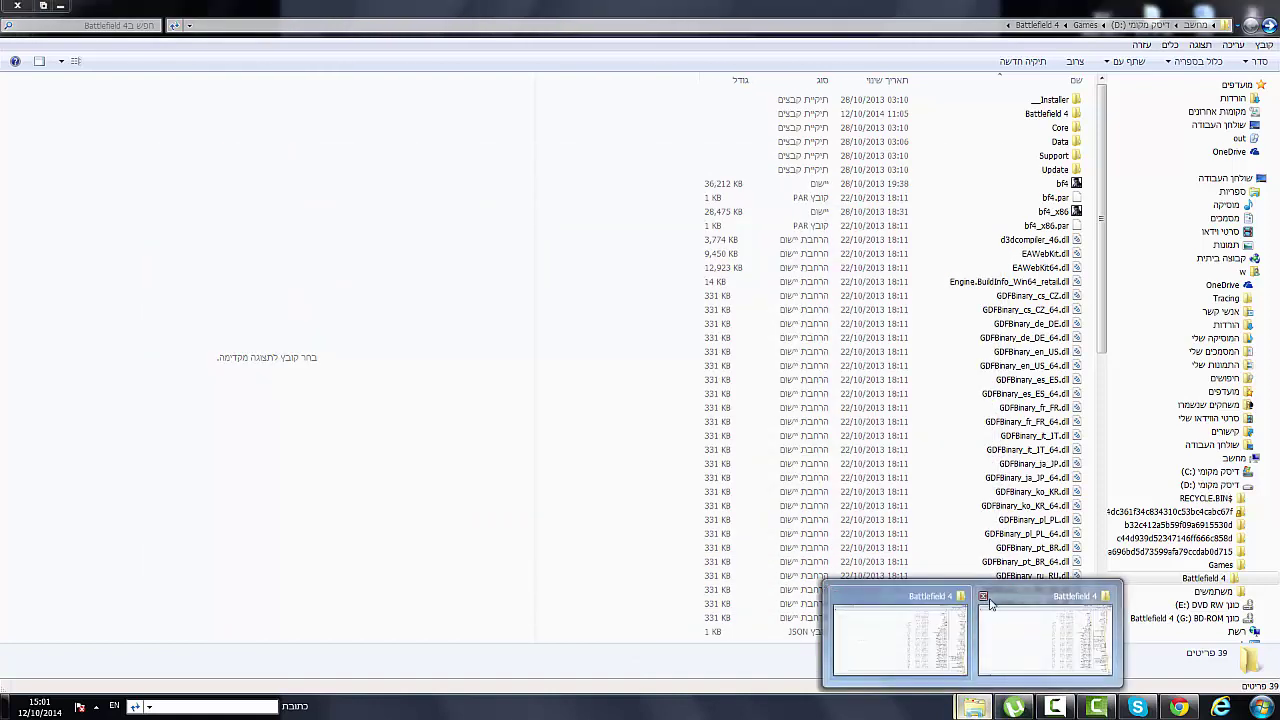
click(983, 597)
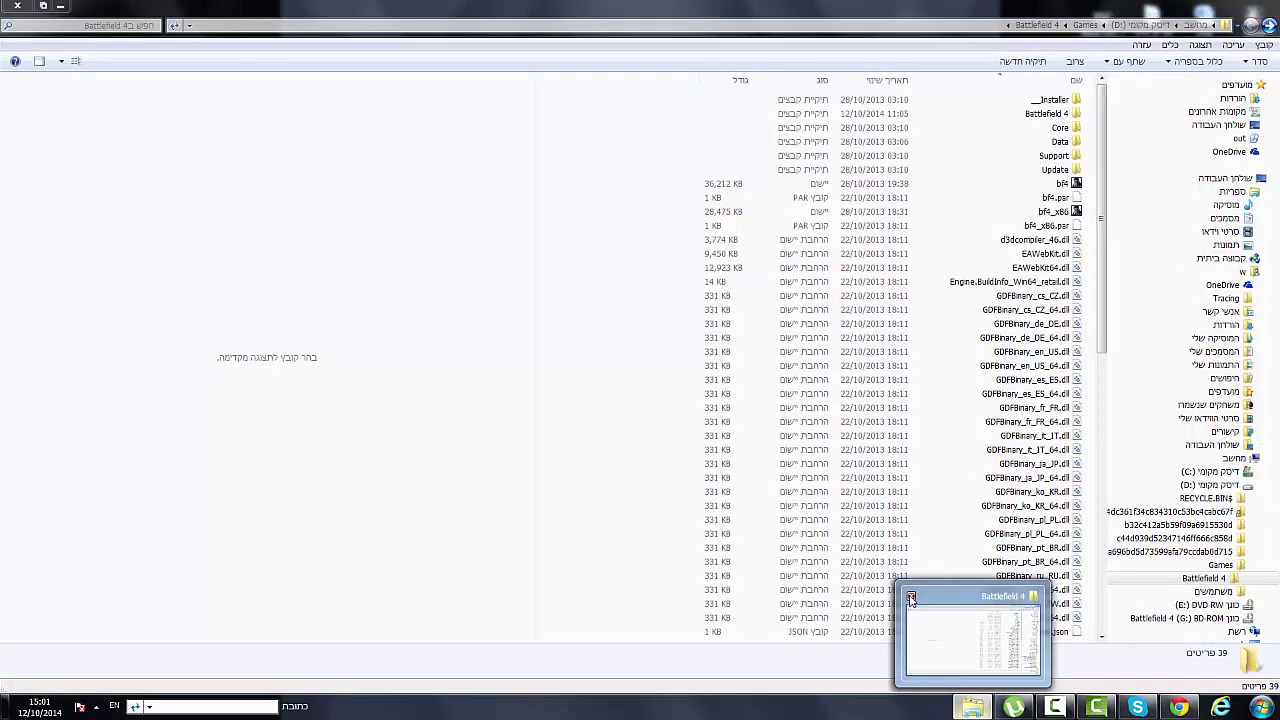
click(910, 597)
Step: Switch to Chrome, launch Battlefield 4 (64 bit) and continue past the title screen to the game's main menu
click(1180, 707)
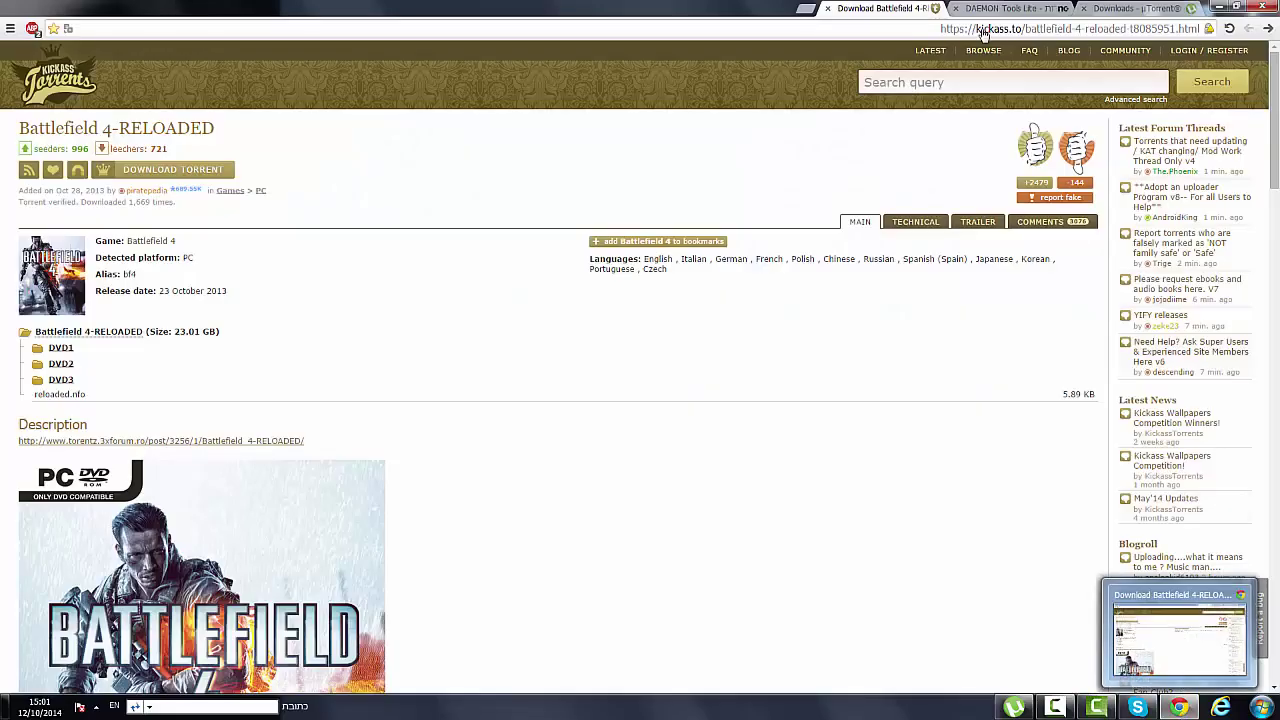
key(super)
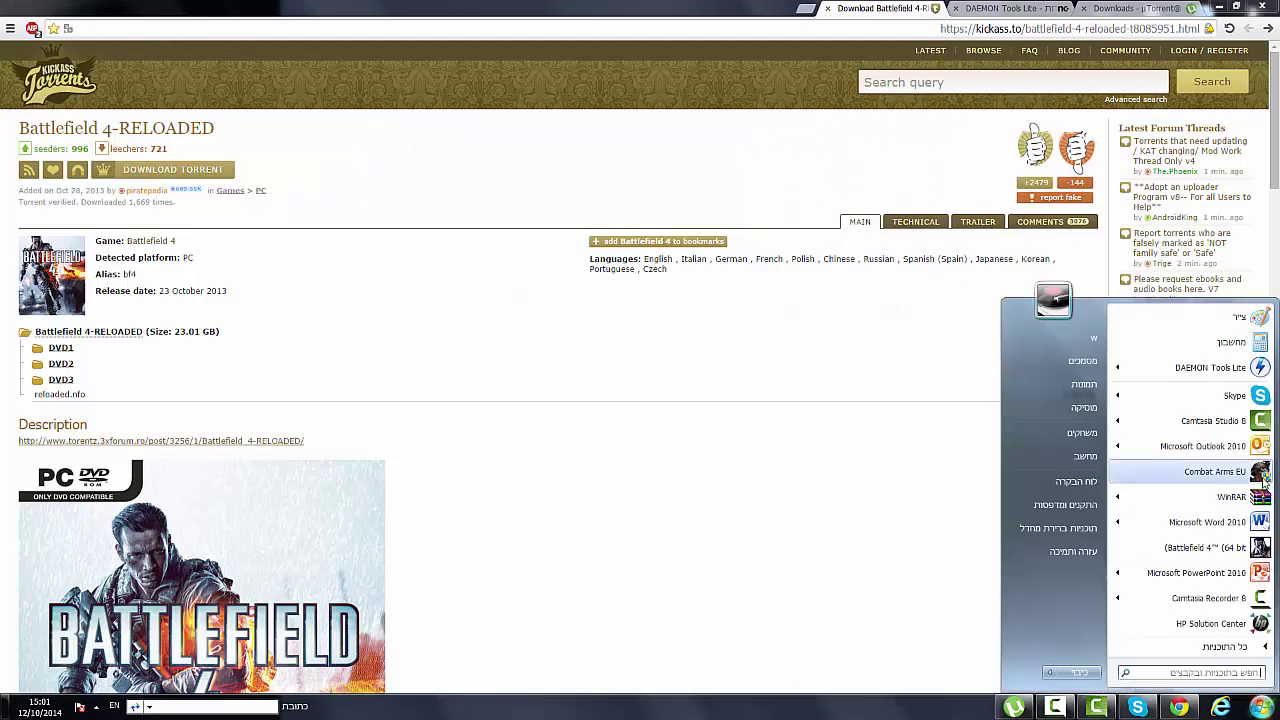
click(1248, 556)
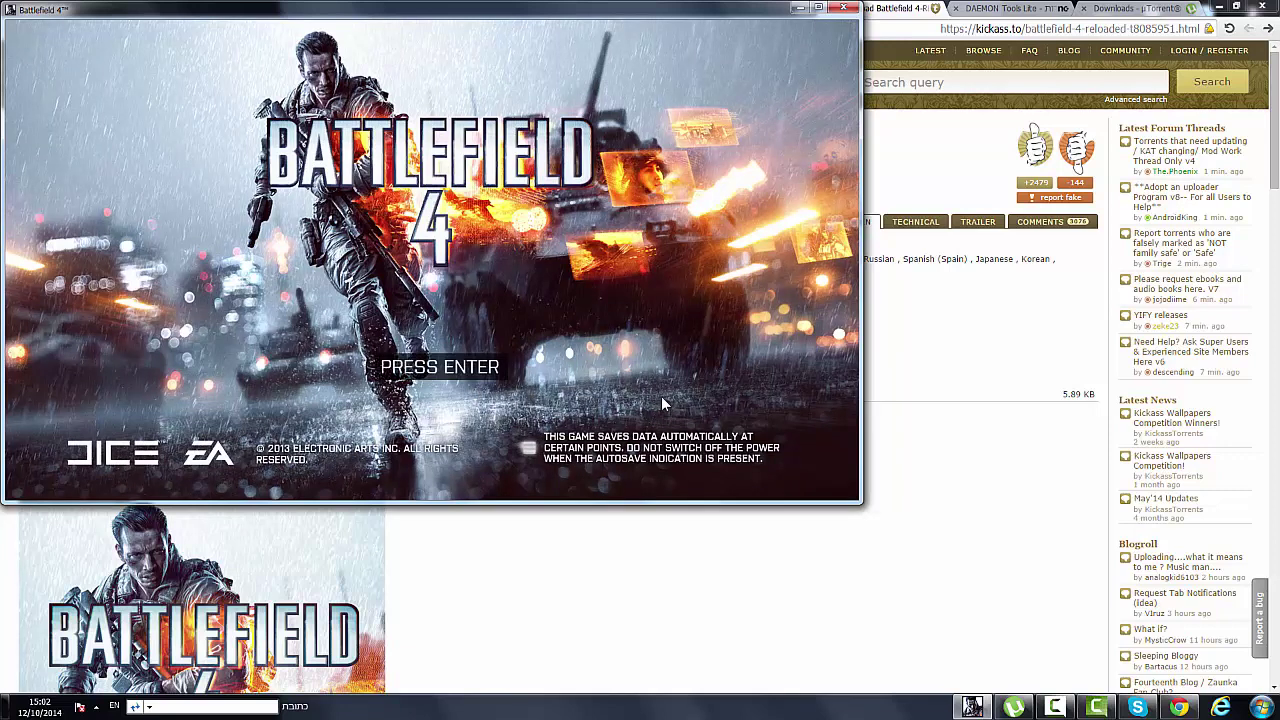
key(Return)
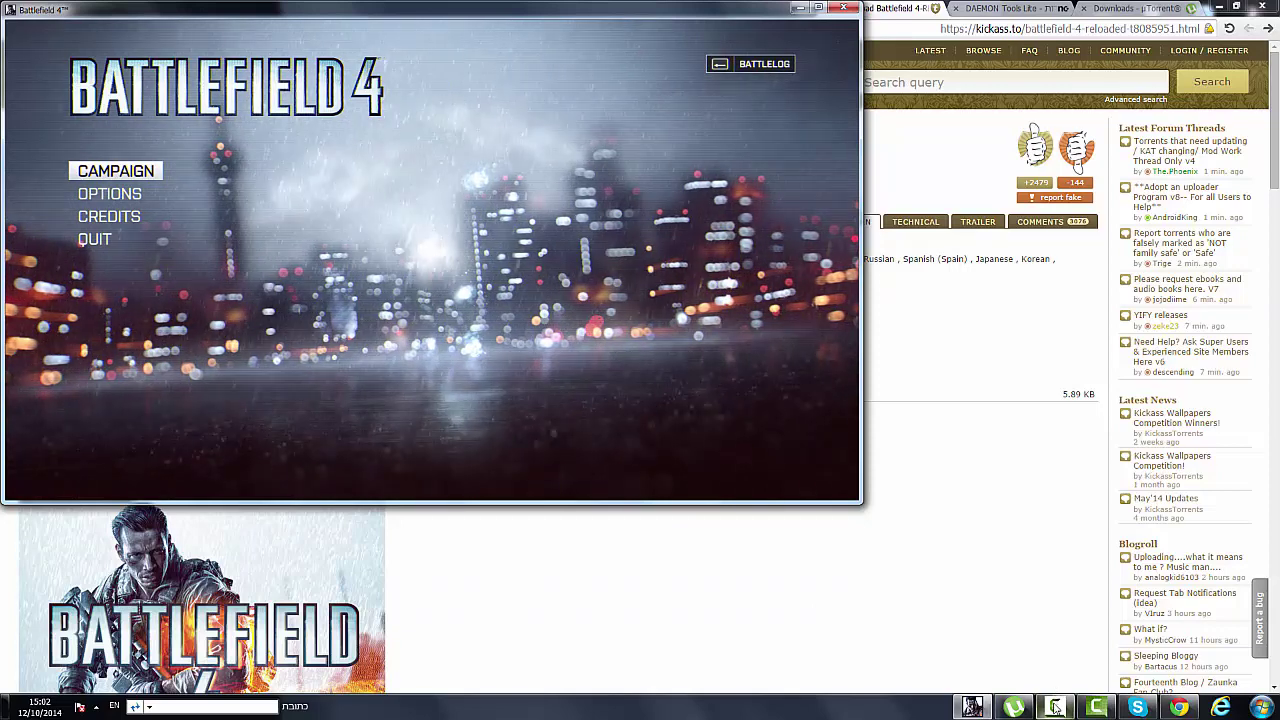
mouse_move(1057, 710)
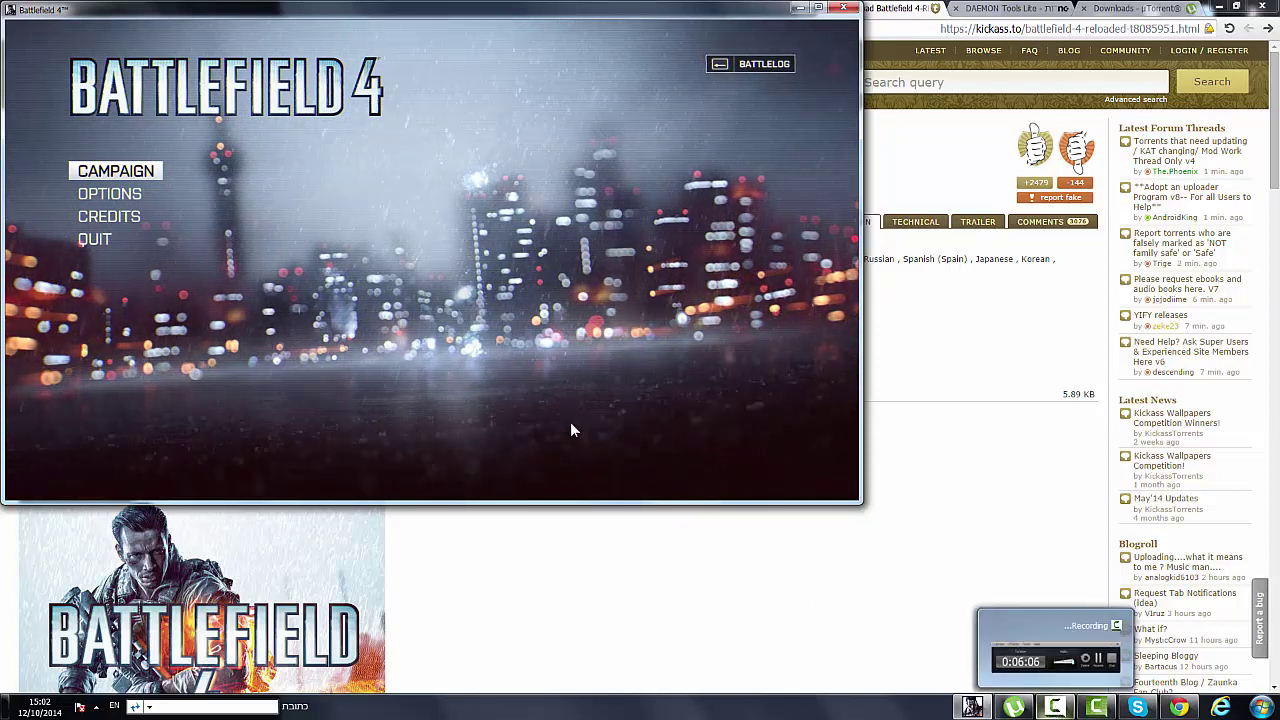